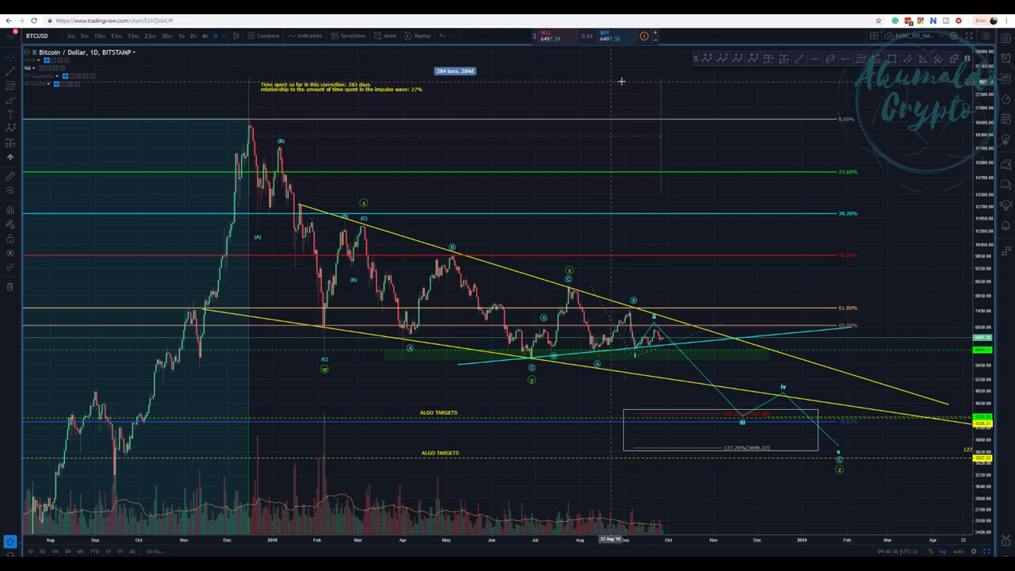
Extend the correction's date range to 285 bars and set the time spent in the yellow note to 285 days
left_click_drag(660, 79, 662, 75)
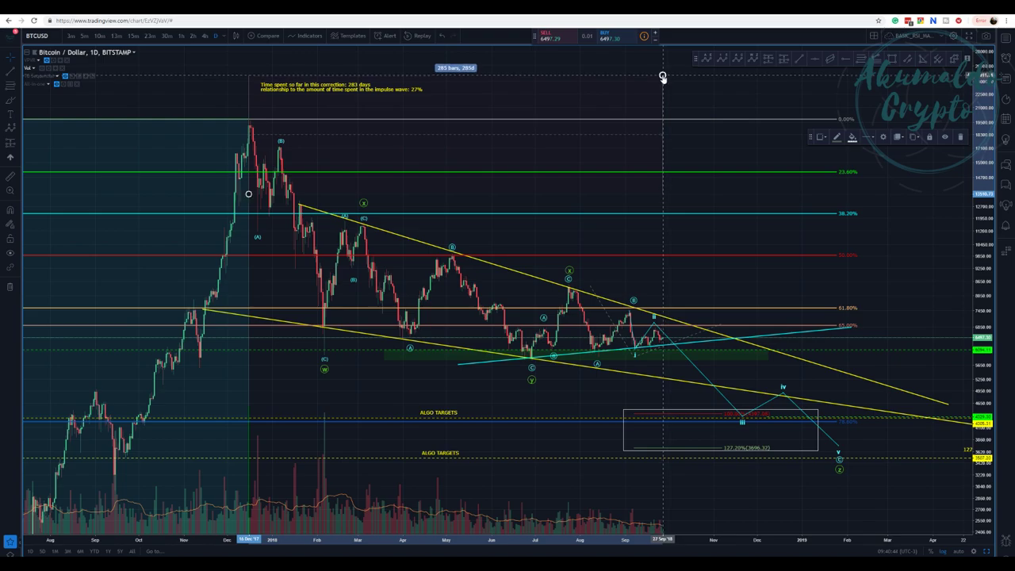
double_click(350, 86)
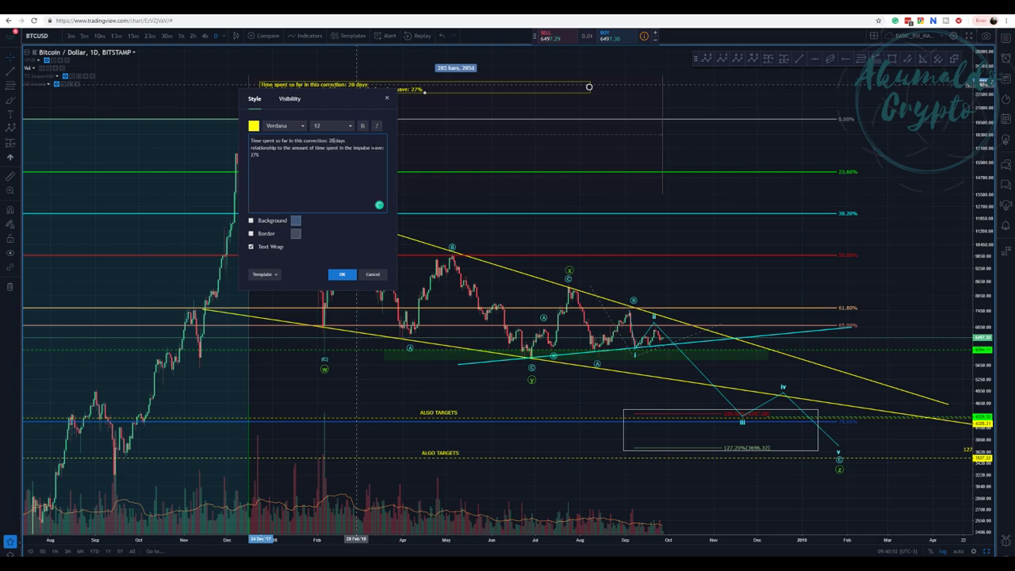
left_click(341, 274)
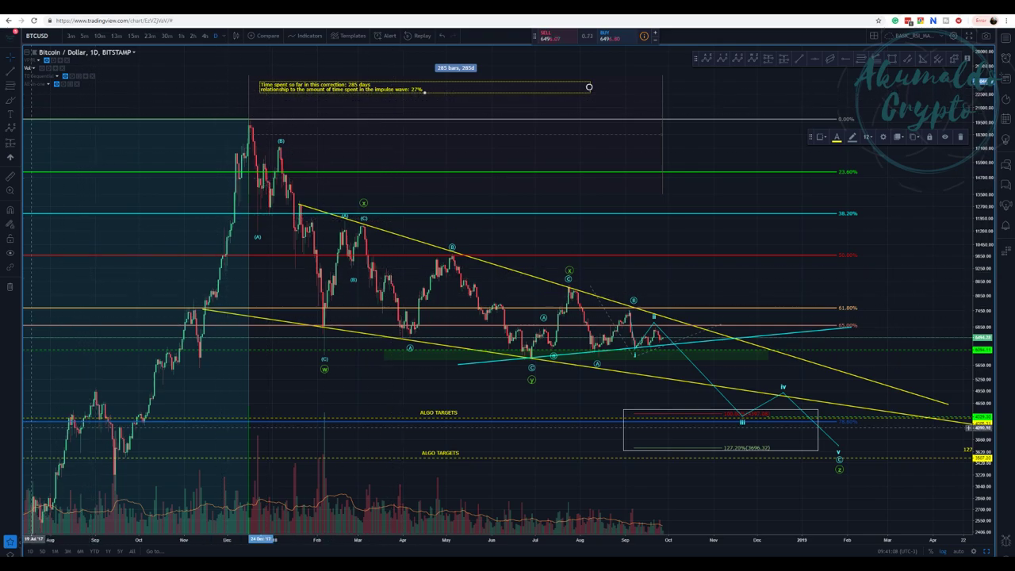
Set the yellow note's relationship to the time spent in the impulse wave to 28%
scroll(213, 170, "down", 3)
scroll(236, 291, "down", 1)
scroll(230, 181, "up", 2)
scroll(202, 176, "down", 2)
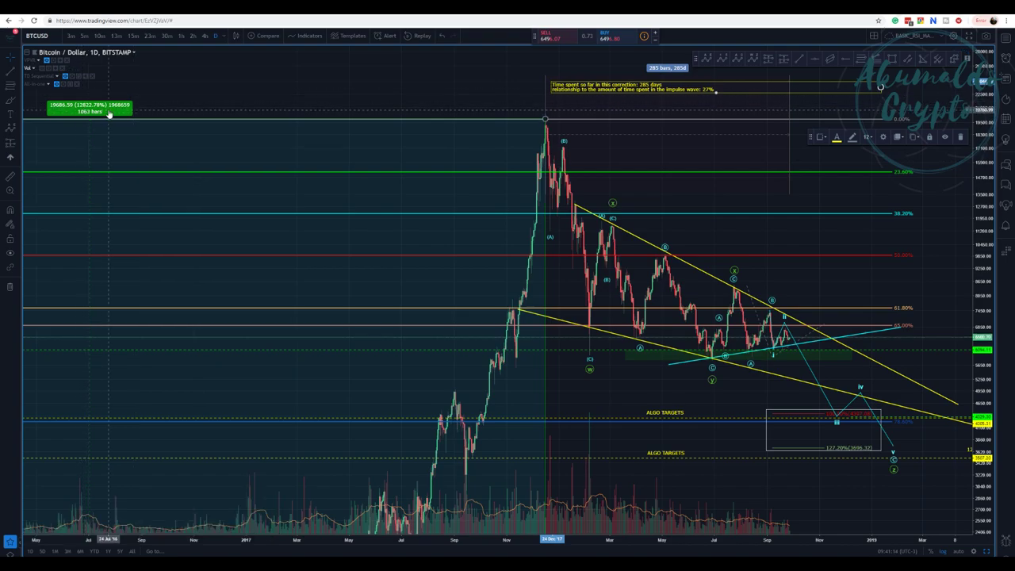
left_click_drag(507, 63, 367, 63)
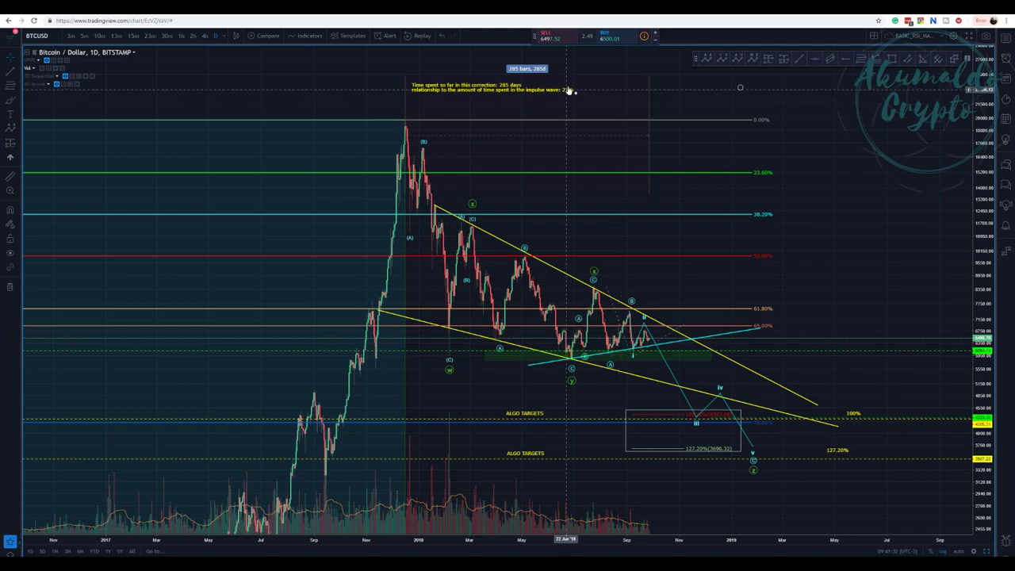
left_click(566, 91)
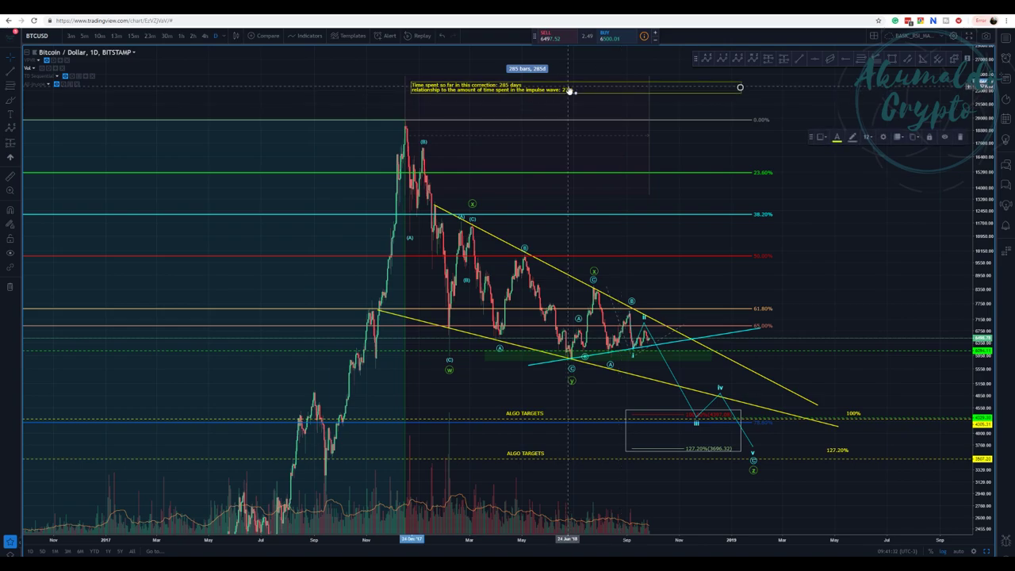
double_click(569, 91)
left_click_drag(402, 149, 403, 155)
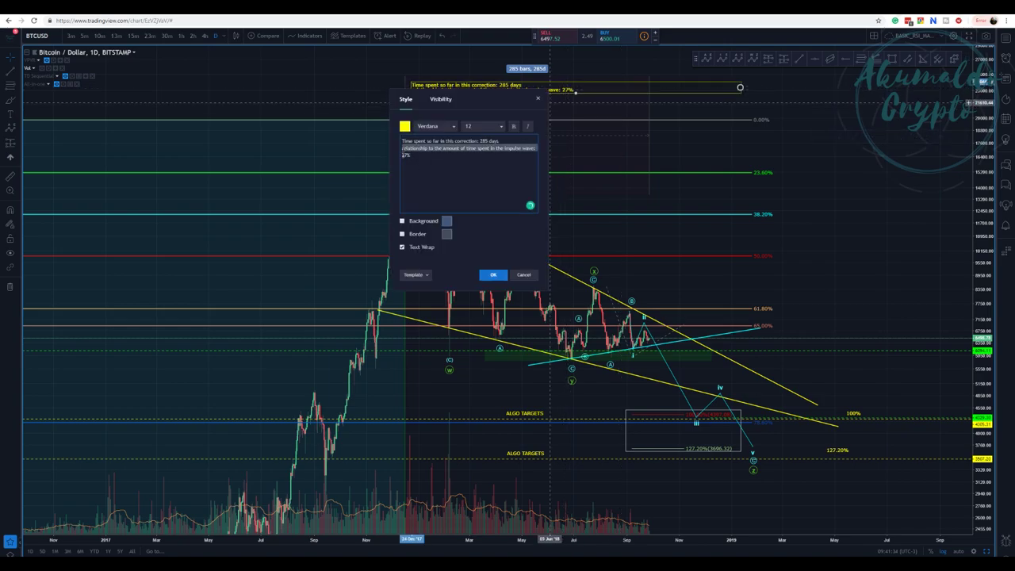
left_click(404, 154)
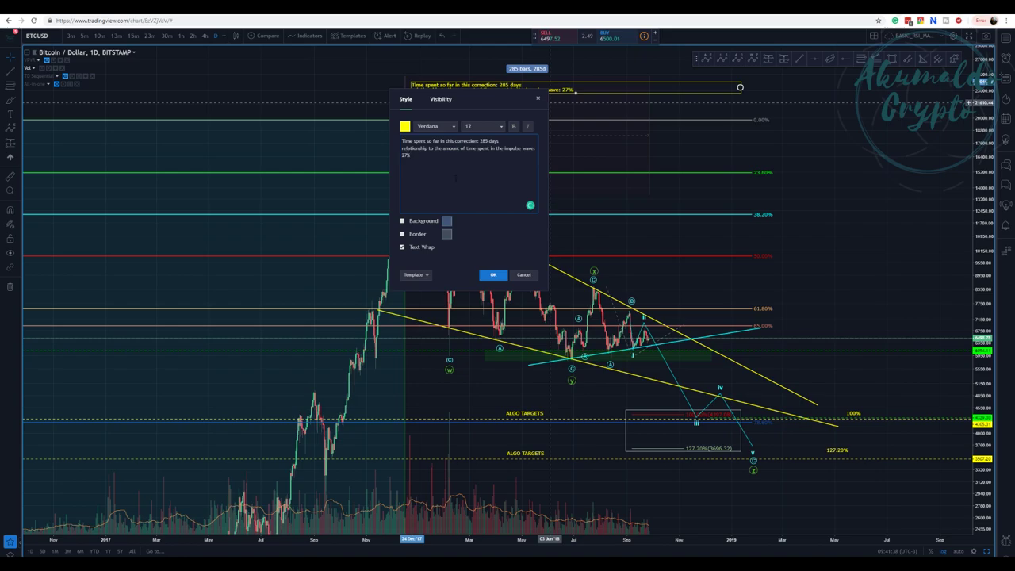
left_click(492, 275)
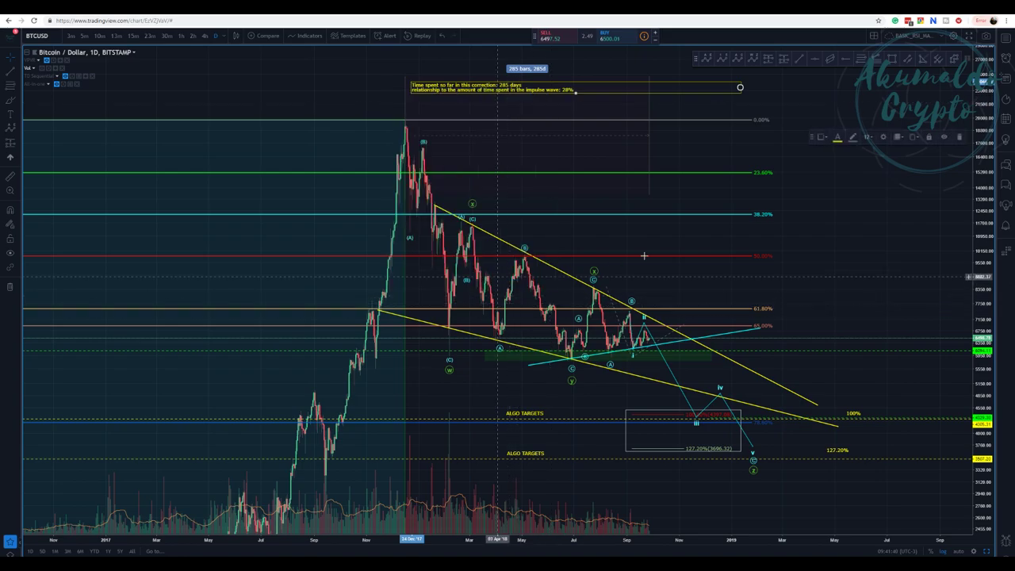
Move the blue i–v projection off the price into empty space, and bring the green ABCDE pattern and alternate-count note beside it
left_click_drag(830, 228, 748, 227)
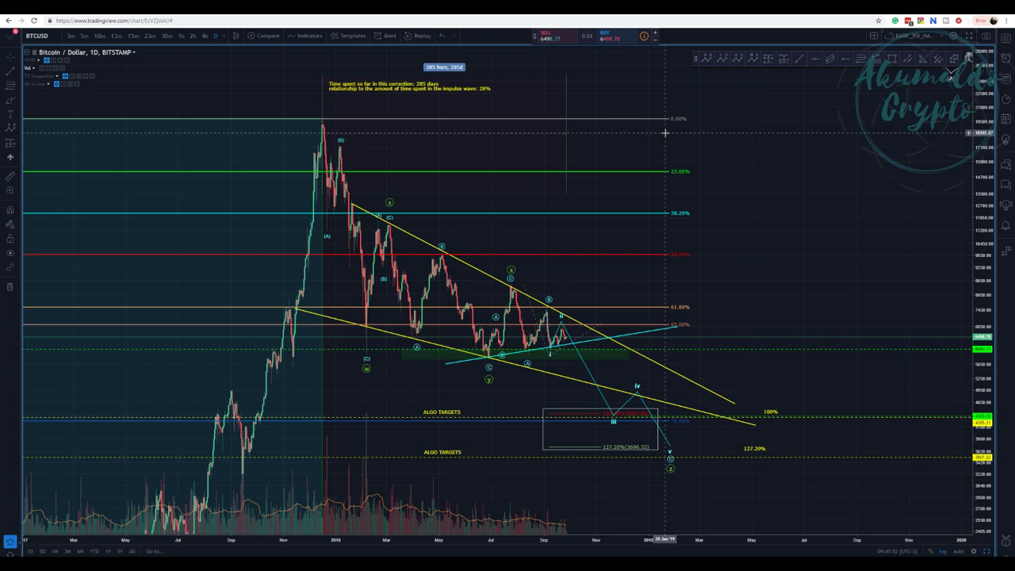
left_click_drag(763, 220, 732, 222)
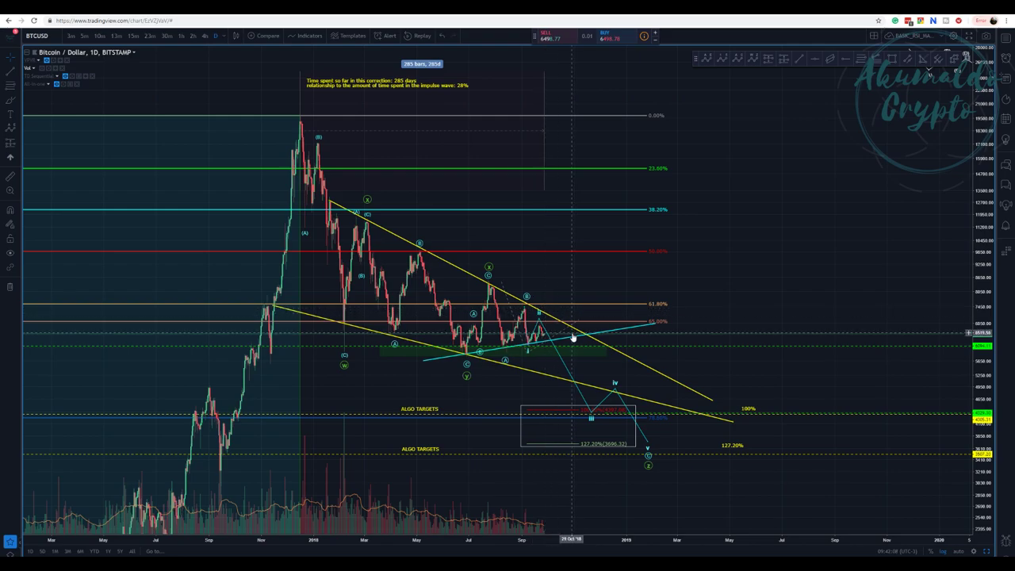
left_click(541, 322)
mouse_move(570, 309)
left_mouse_down()
mouse_move(746, 219)
mouse_move(753, 259)
mouse_move(698, 336)
left_mouse_up()
left_click_drag(631, 156, 668, 412)
left_click_drag(711, 307, 711, 256)
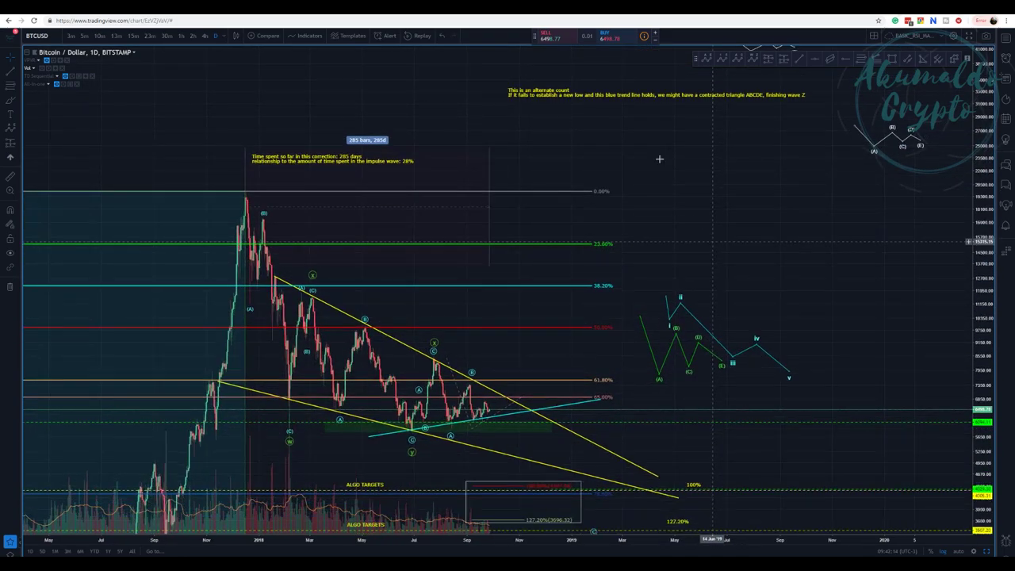
mouse_move(560, 98)
left_mouse_down()
mouse_move(604, 192)
mouse_move(579, 264)
mouse_move(590, 375)
mouse_move(648, 414)
mouse_move(644, 429)
mouse_move(622, 389)
left_mouse_up()
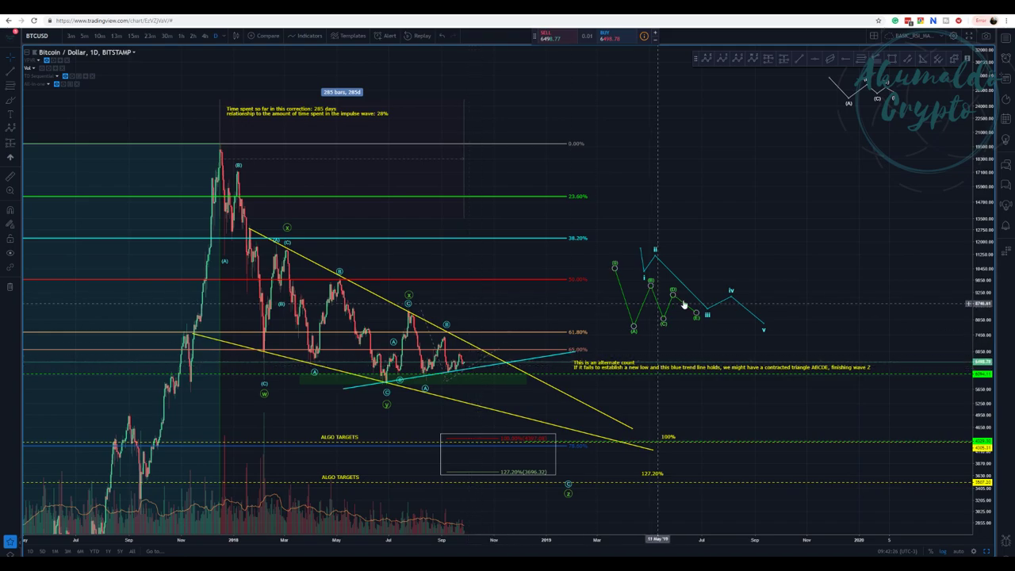
Overlay the green ABCDE pattern on price from the July high, move the circled B pivot aside and adjust the pattern's (B) point
mouse_move(644, 305)
left_mouse_down()
mouse_move(438, 349)
mouse_move(475, 296)
left_mouse_up()
left_click(539, 292)
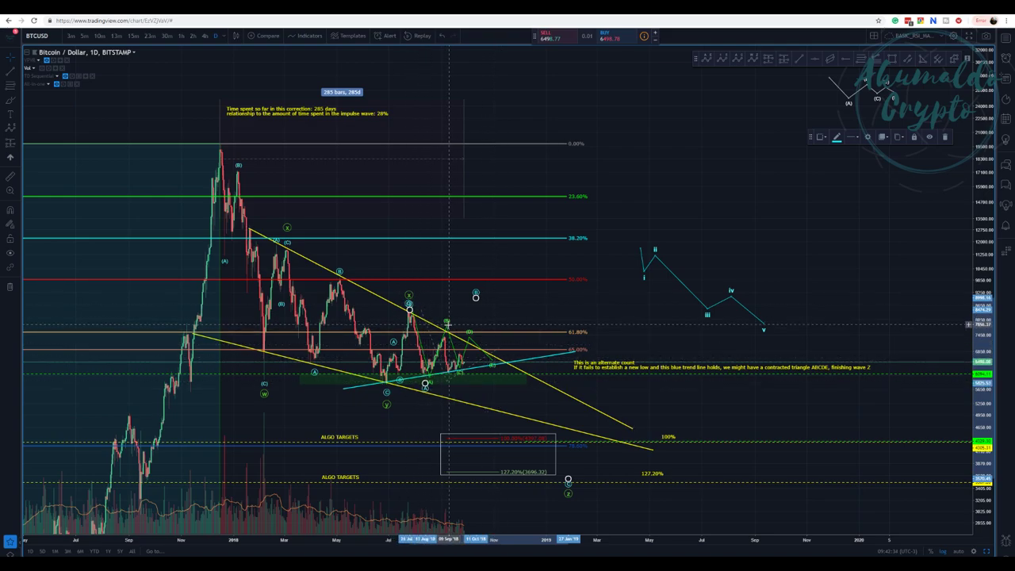
left_click(445, 326)
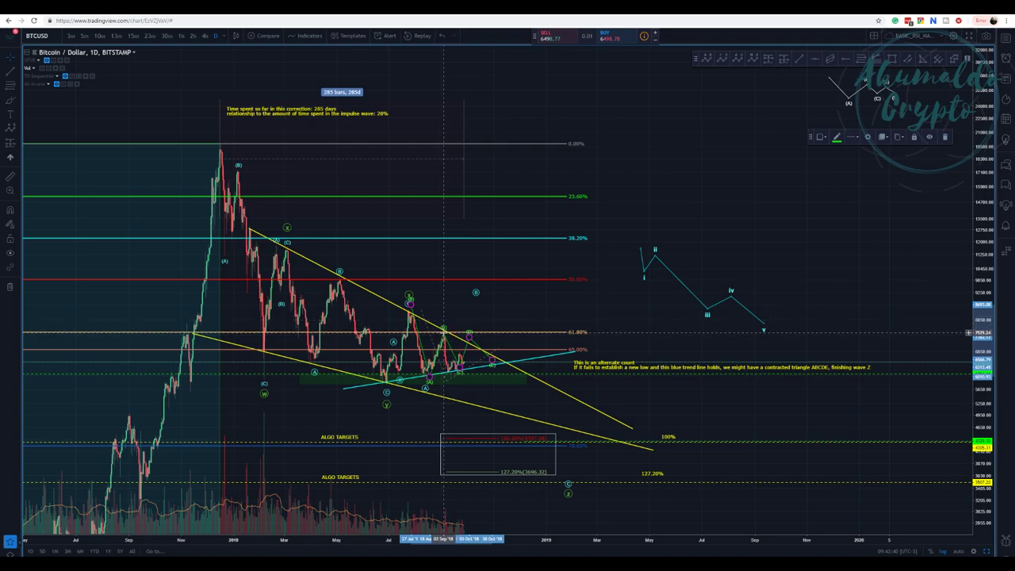
left_click_drag(444, 331, 447, 330)
mouse_move(448, 331)
left_mouse_down()
mouse_move(457, 335)
mouse_move(446, 331)
left_mouse_up()
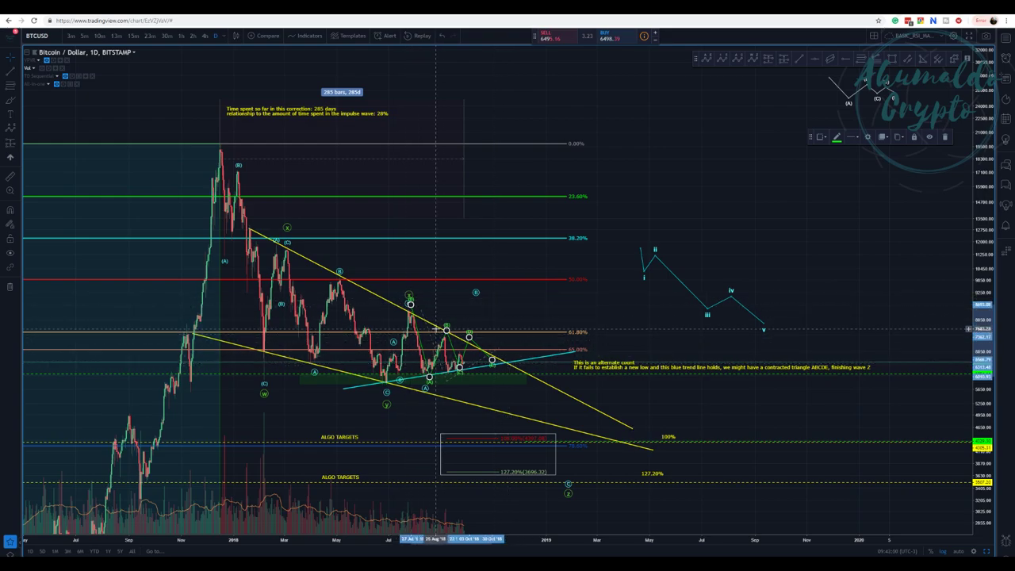
Move the upper yellow trend line aside and draw a trial trend line across the July and September 2018 highs, aligning point (B) to it
left_click_drag(435, 327, 564, 199)
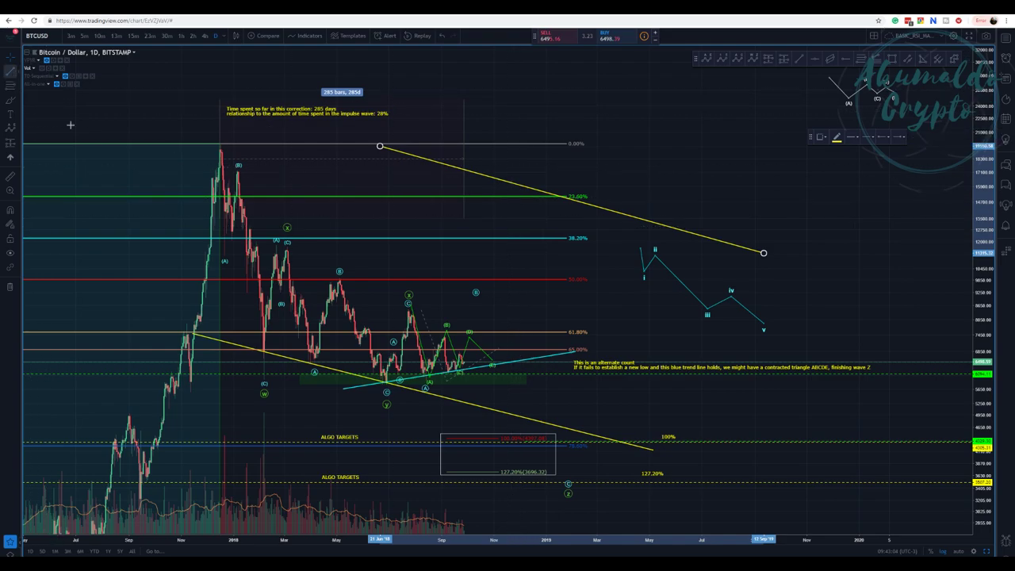
left_click(406, 307)
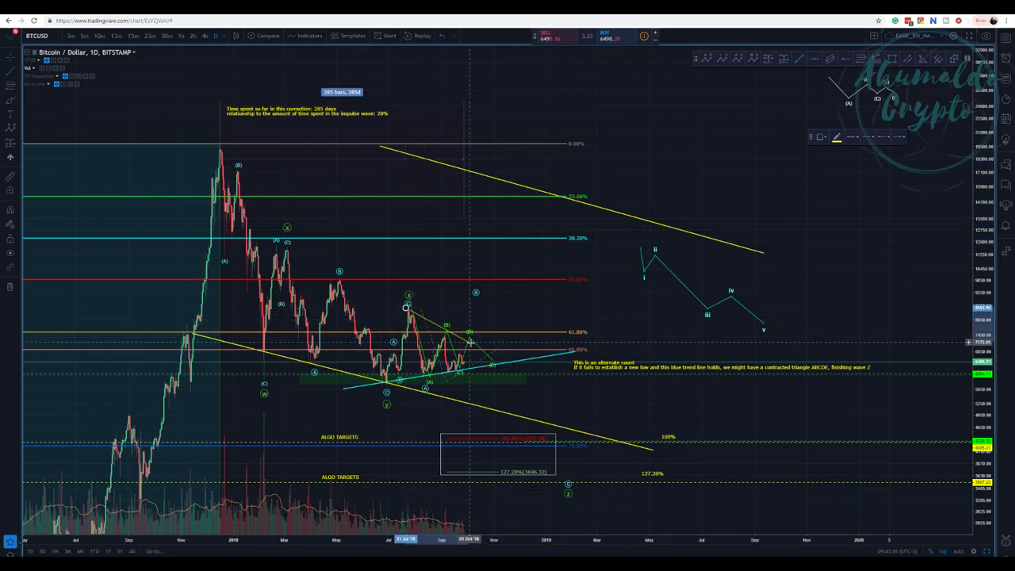
left_click(503, 379)
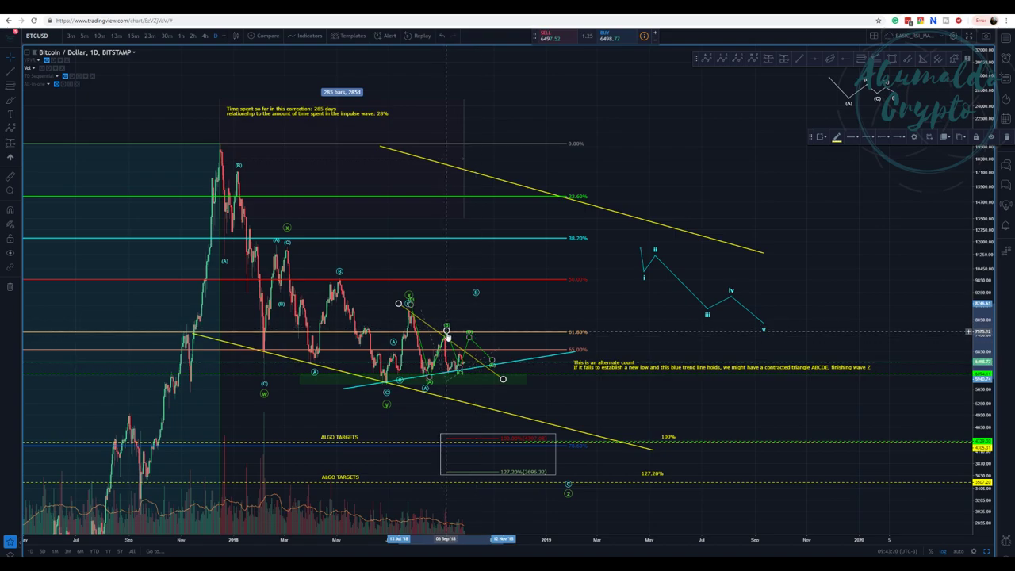
left_click(446, 337)
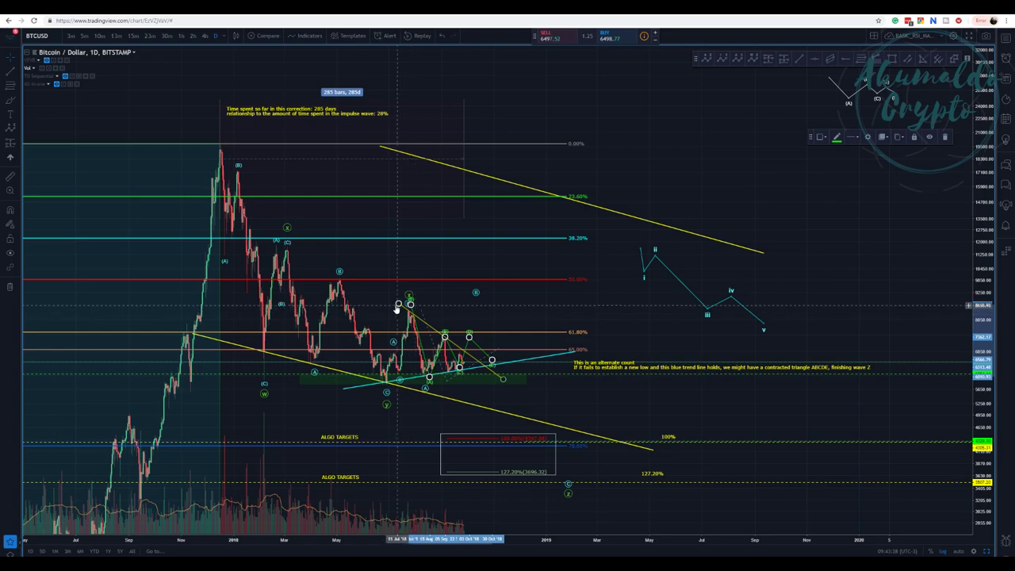
Remove the trial trend line and move the original upper yellow trend line back over the price highs
left_click_drag(399, 304, 459, 248)
right_click(464, 262)
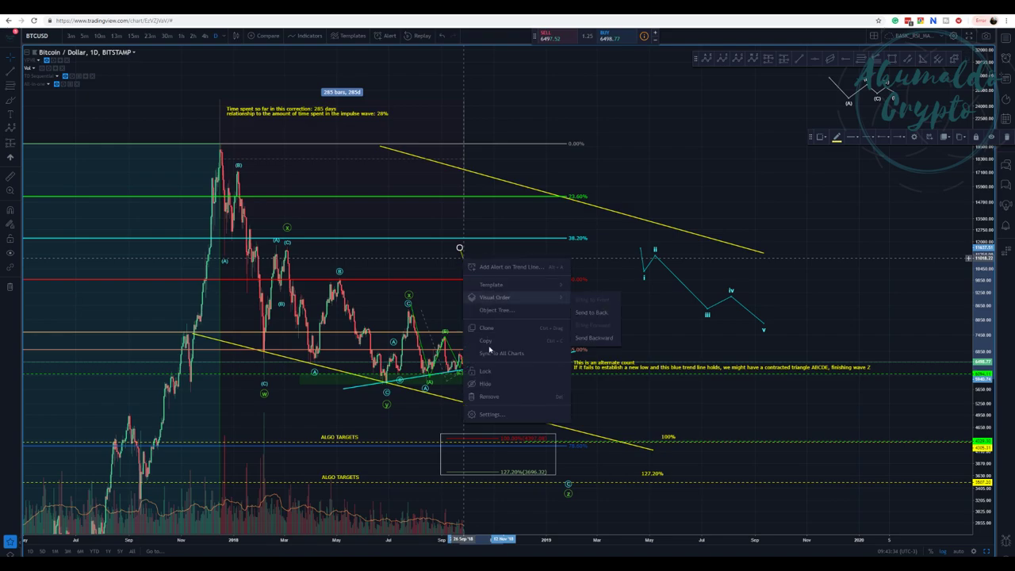
left_click(485, 402)
left_click(507, 184)
mouse_move(487, 190)
left_mouse_down()
mouse_move(348, 278)
mouse_move(376, 282)
left_mouse_up()
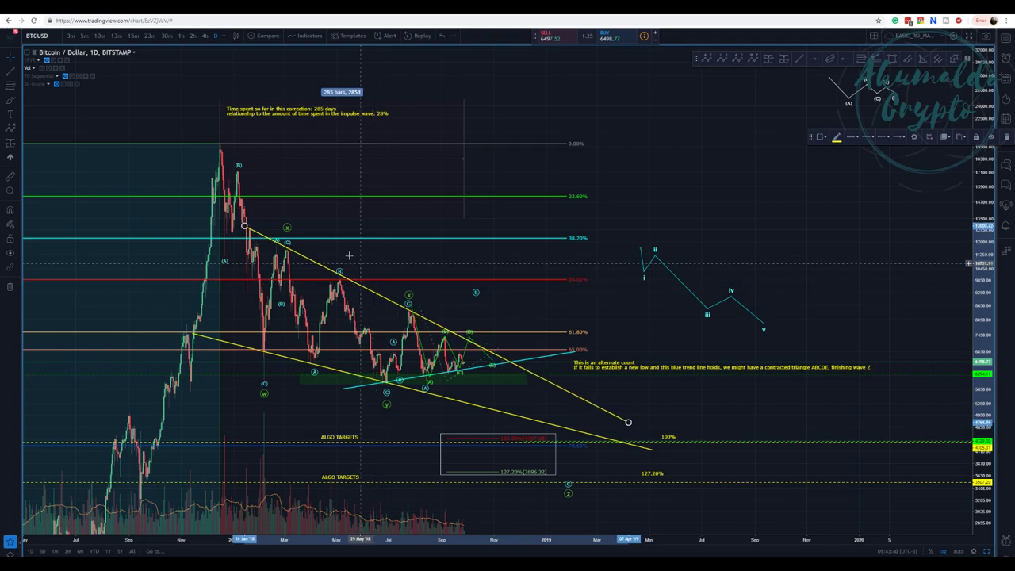
Adjust both ends of the upper yellow trend line to follow the descending highs, spanning about 17 Jan 2018 to 7 Apr 2019
left_click_drag(245, 227, 256, 236)
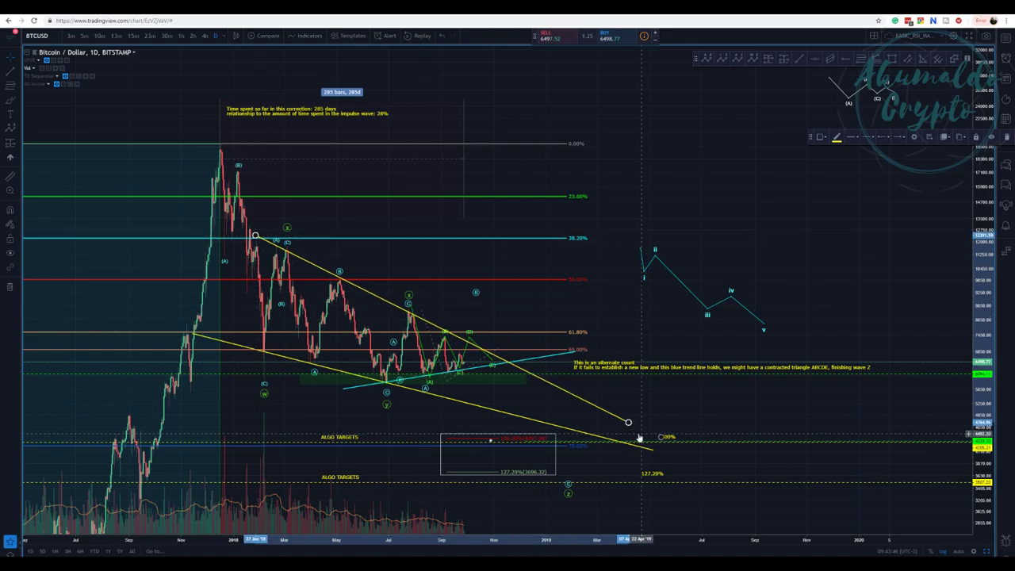
left_click_drag(626, 422, 628, 428)
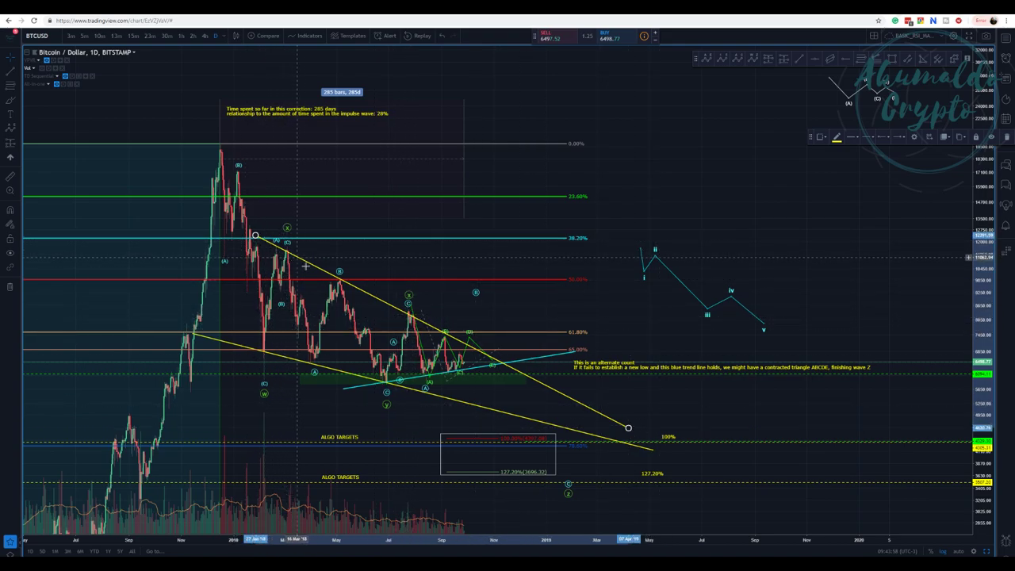
left_click_drag(255, 236, 247, 230)
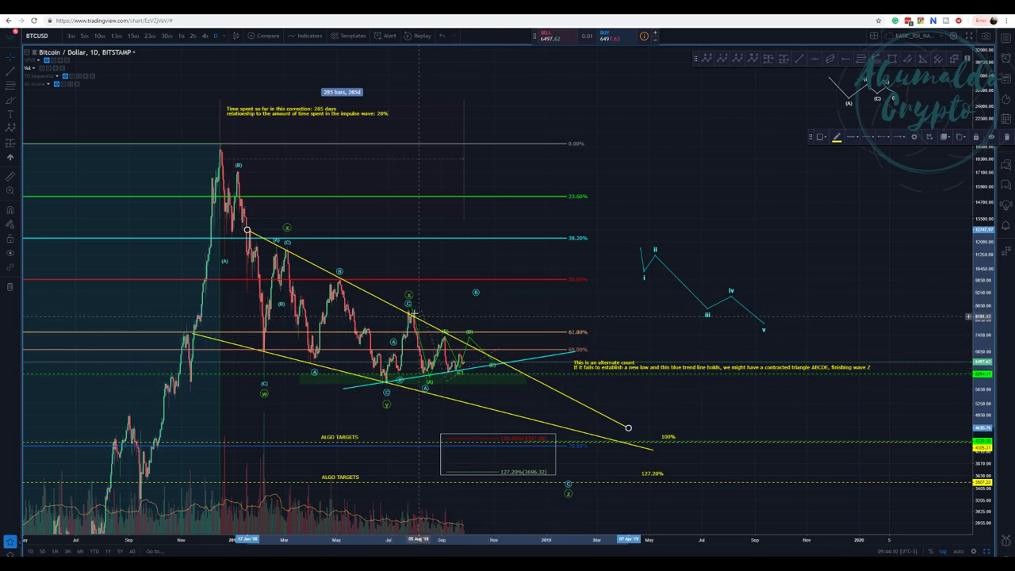
Refit the green ABCDE pattern's start and points (A) to (D) between the upper yellow trend line and the September lows
left_click(409, 304)
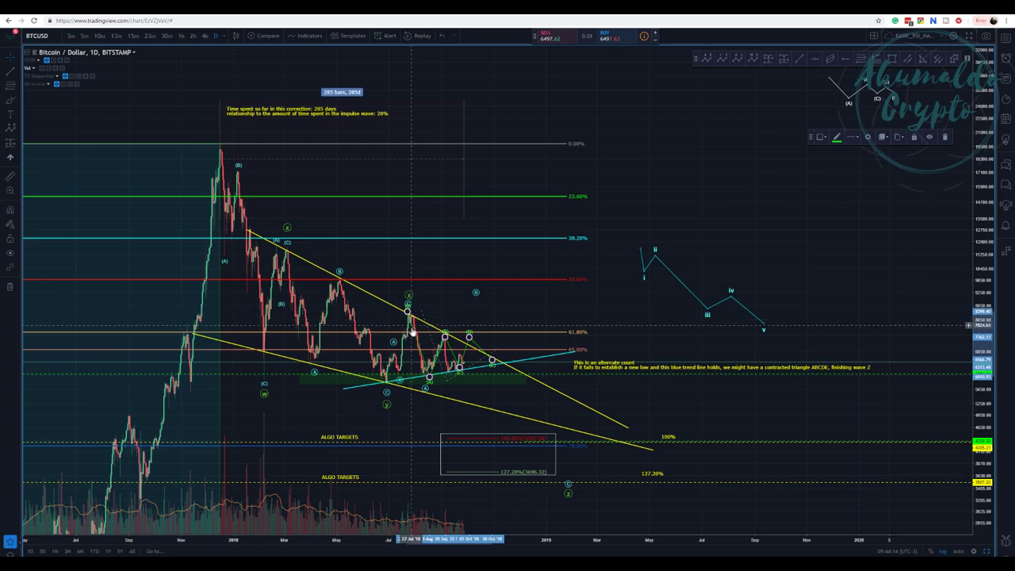
left_click_drag(430, 378, 425, 375)
left_click_drag(445, 337, 443, 332)
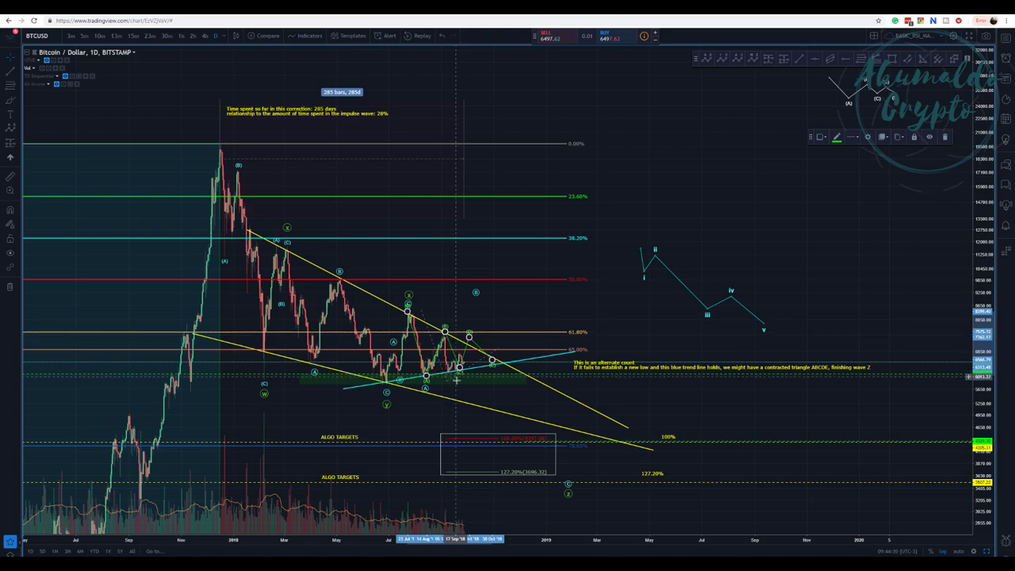
left_click_drag(460, 369, 458, 373)
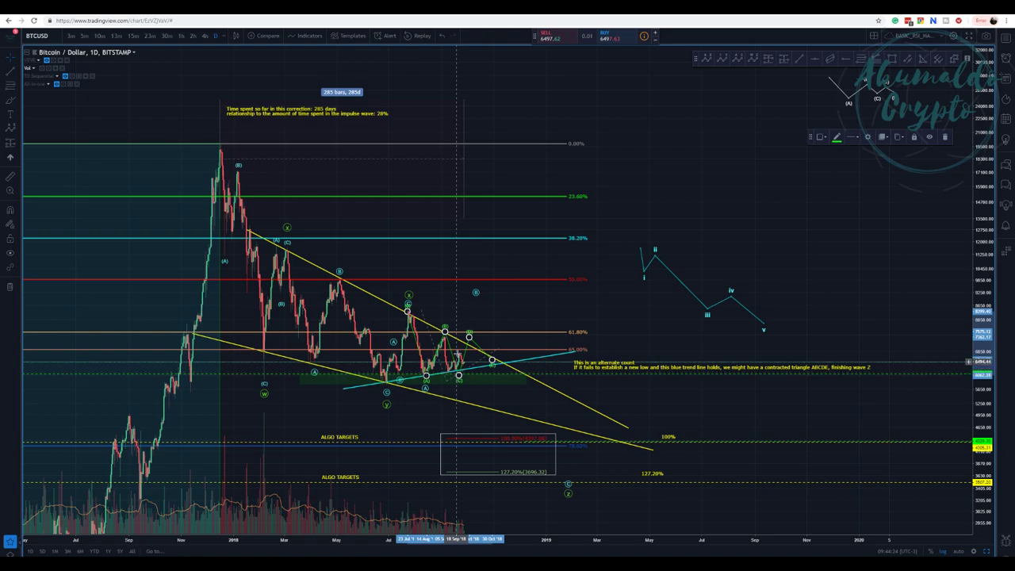
left_click_drag(471, 338, 470, 345)
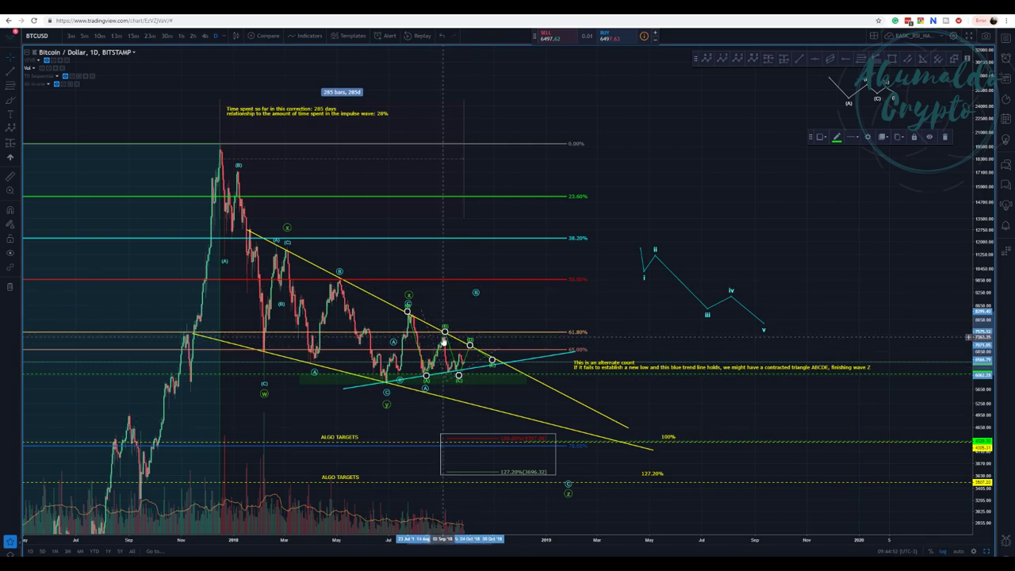
Replace the green ABCDE pattern over the price with the blue i–v impulse, and return the circled B pivot to the September high
mouse_move(444, 341)
left_mouse_down()
mouse_move(491, 276)
mouse_move(623, 198)
mouse_move(706, 202)
left_mouse_up()
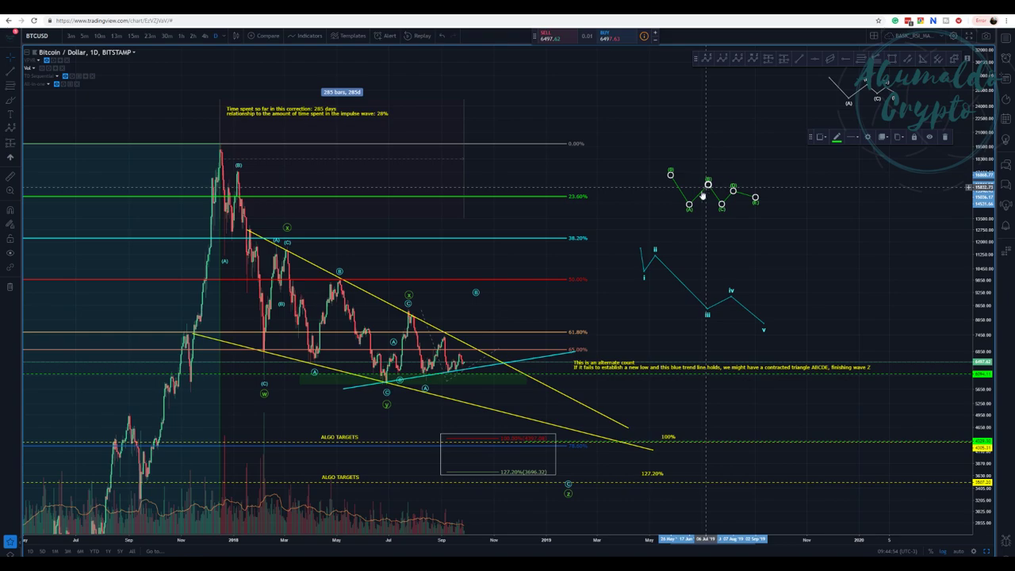
left_click(650, 266)
mouse_move(650, 265)
left_mouse_down()
mouse_move(436, 365)
mouse_move(424, 345)
mouse_move(453, 358)
left_mouse_up()
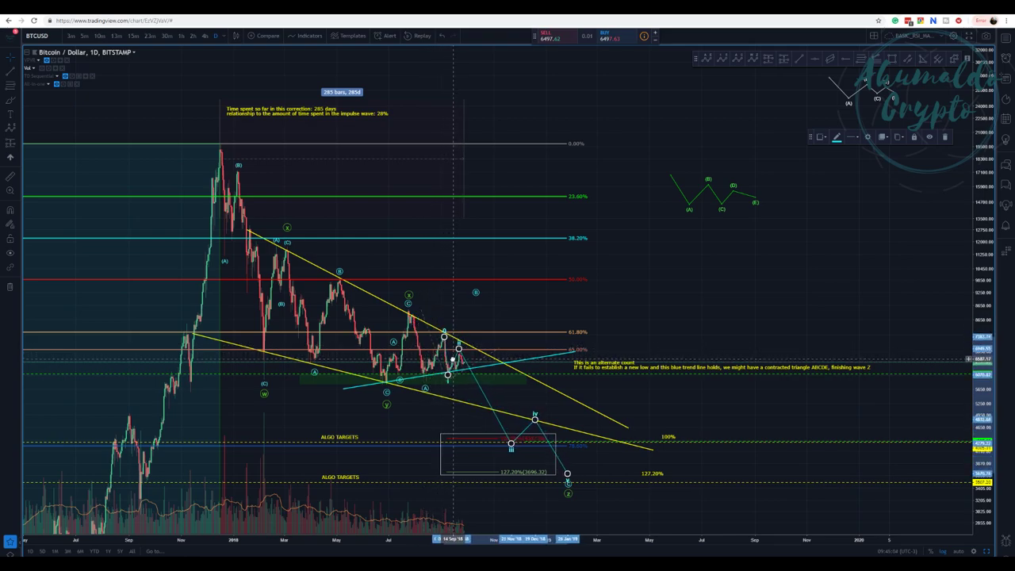
left_click(501, 311)
left_click_drag(476, 294, 447, 333)
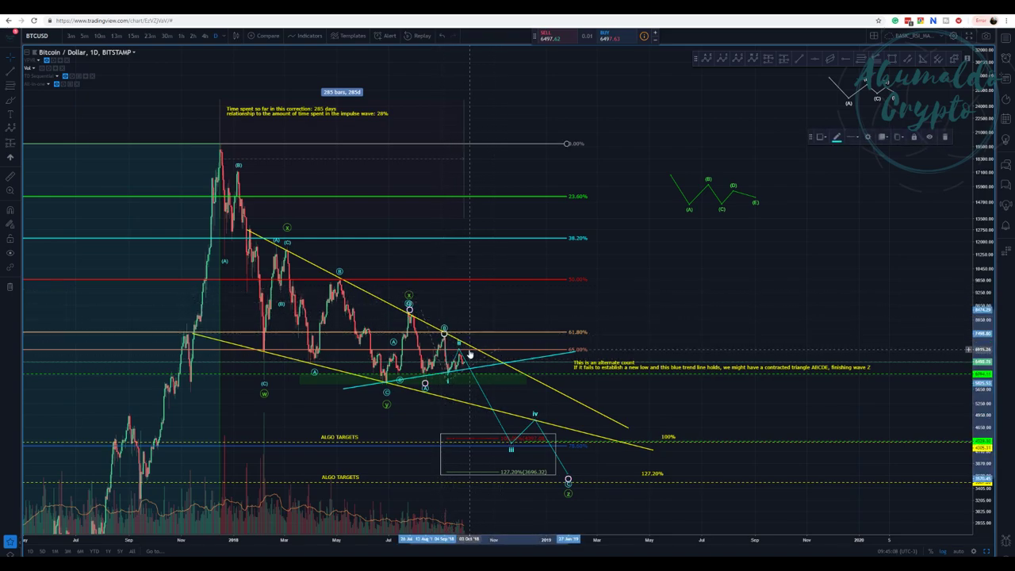
Fine-tune pivots i and ii of the blue impulse, and move the green ABCDE pattern farther away from the price
left_click_drag(459, 349, 464, 343)
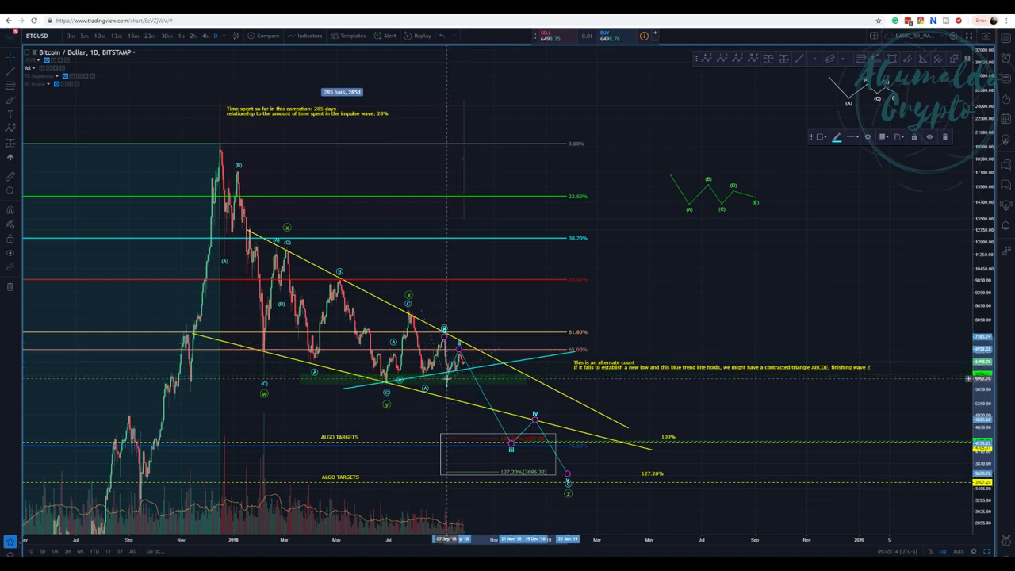
left_click_drag(450, 376, 450, 376)
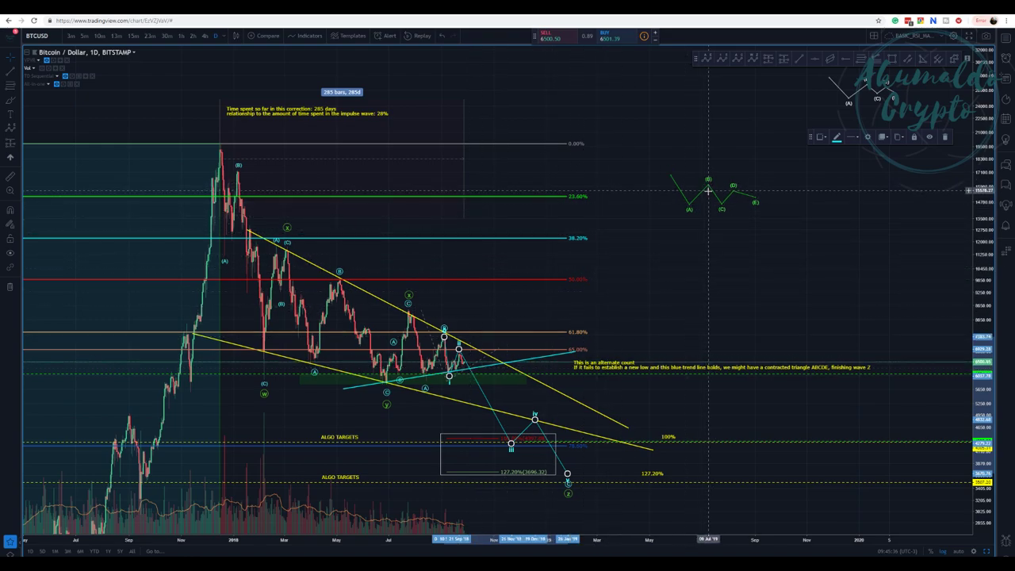
left_click_drag(703, 192, 774, 173)
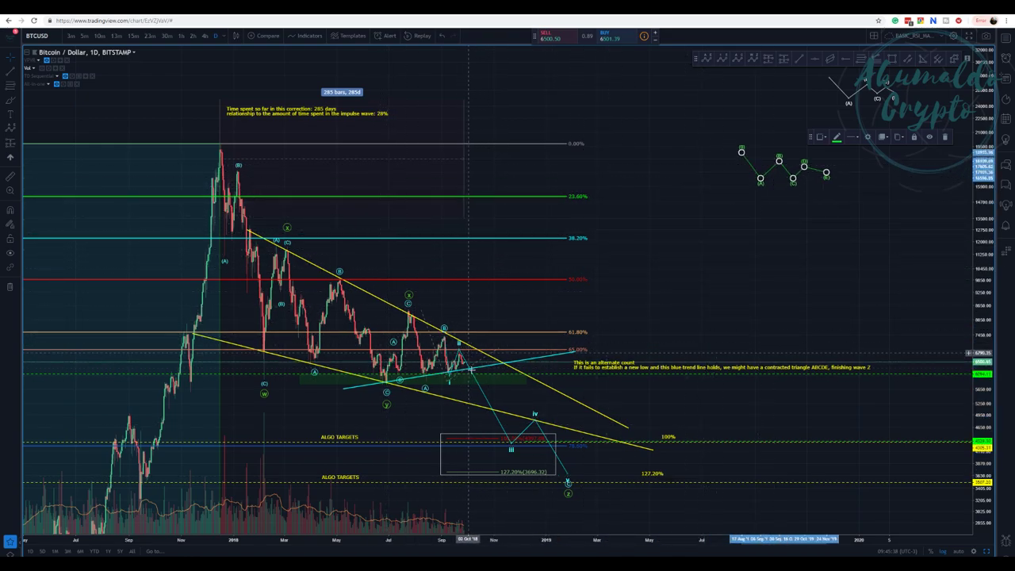
Fine-tune pivot v of the blue impulse, and move the yellow alternate-count note to just above the green ABCDE pattern
left_click_drag(568, 476, 566, 471)
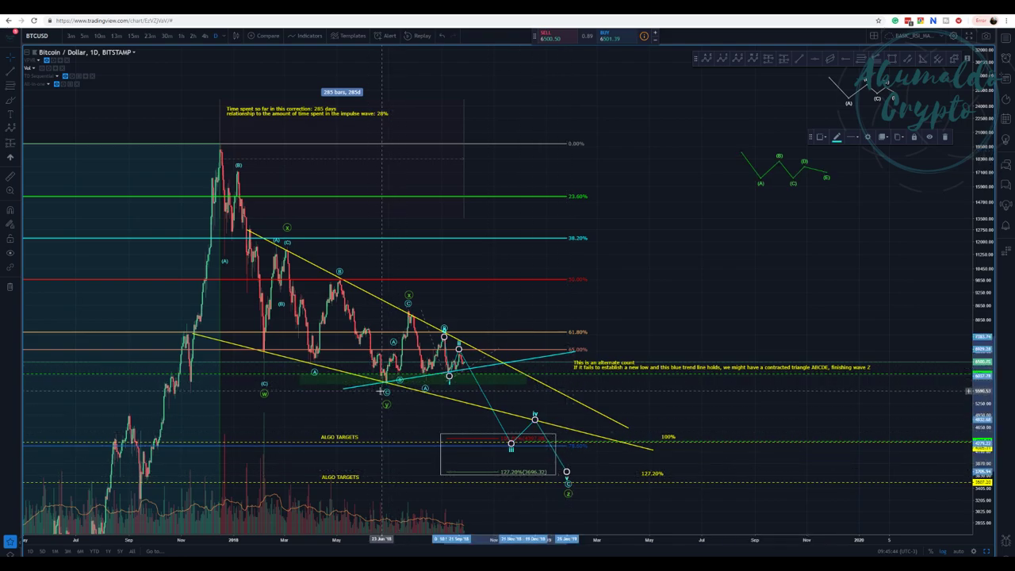
left_click(527, 385)
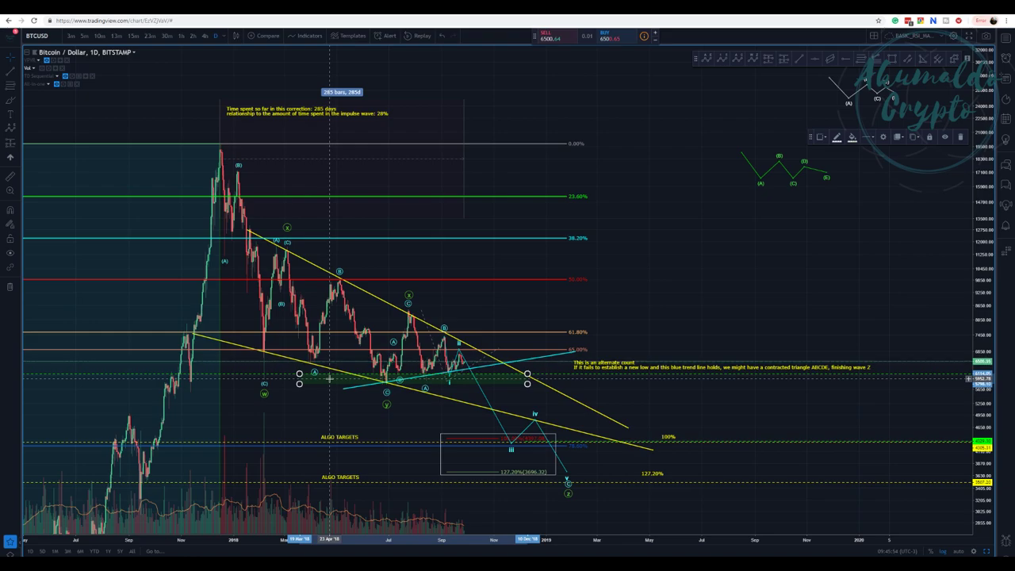
mouse_move(629, 364)
left_mouse_down()
mouse_move(650, 101)
mouse_move(661, 96)
mouse_move(676, 112)
left_mouse_up()
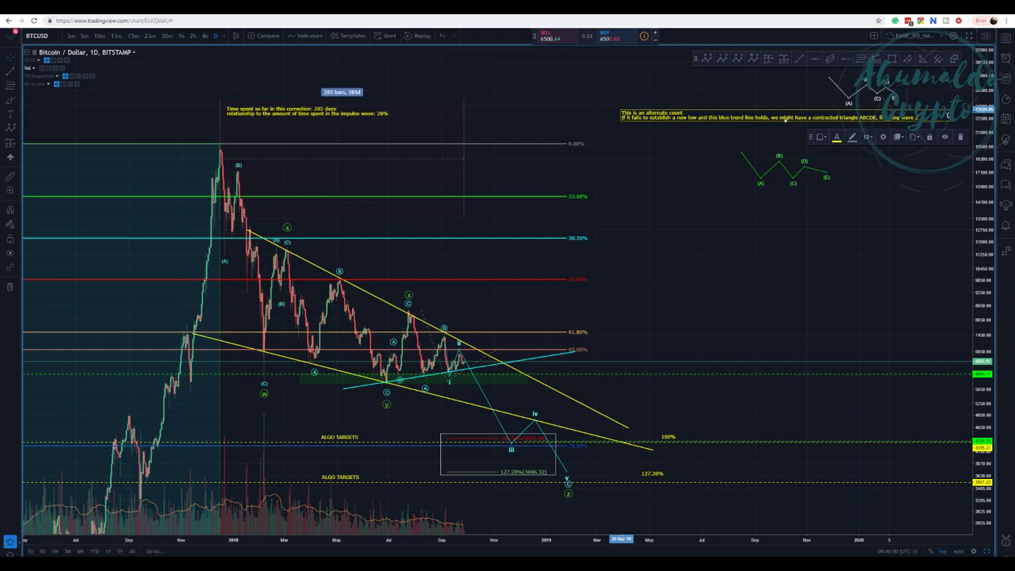
Switch to the 6-hour Bitfinex Bitcoin chart with the 50% retracement lines and the (A) to (E) triangle
key("ctrl+Tab")
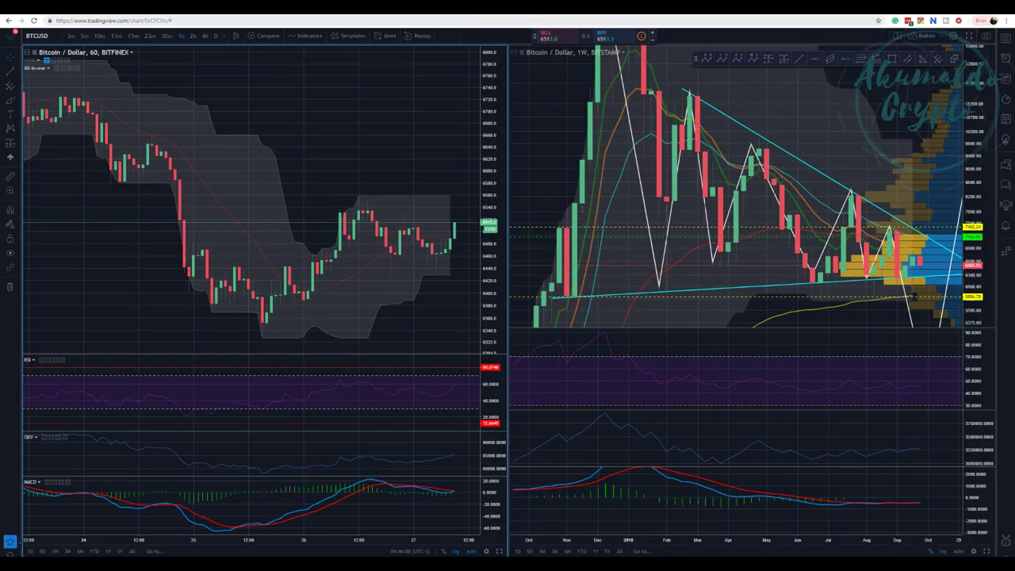
key("ctrl+Tab")
left_click_drag(544, 135, 570, 160)
left_click_drag(403, 126, 474, 143)
left_click_drag(396, 128, 415, 140)
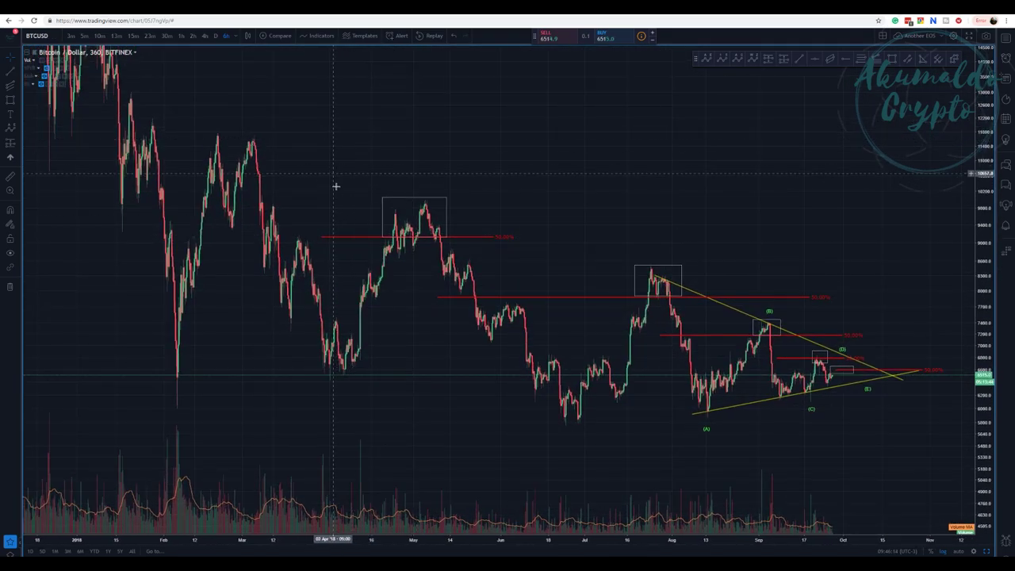
left_click_drag(392, 174, 335, 154)
left_click_drag(527, 185, 471, 177)
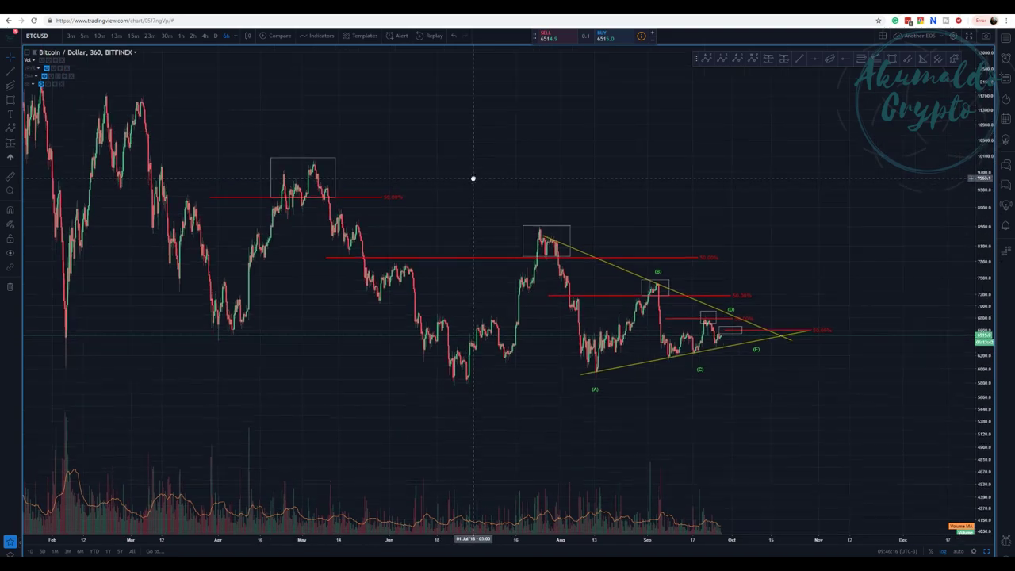
left_click_drag(301, 136, 367, 161)
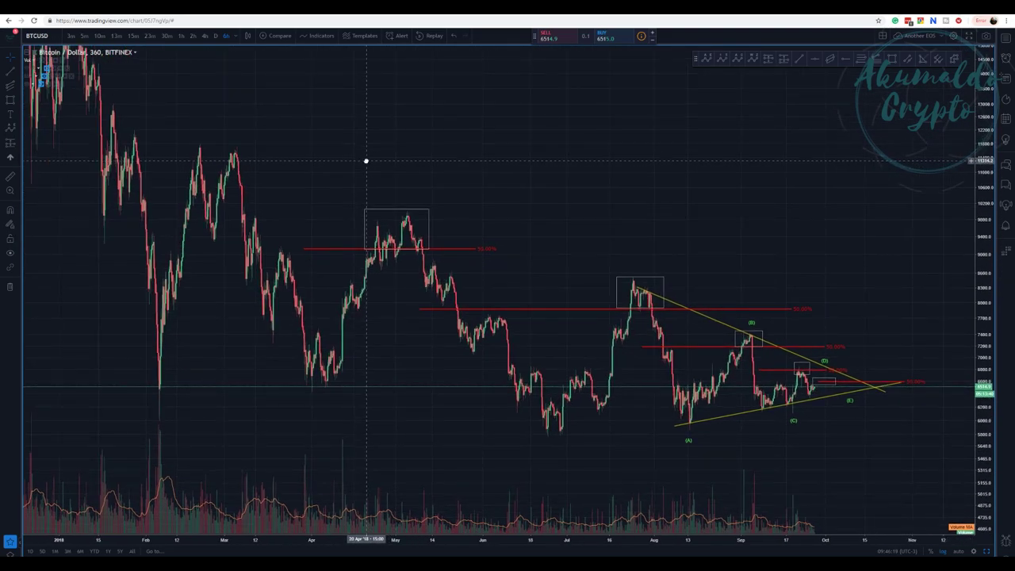
Delete all the red 50% Fibonacci retracements from the 6-hour chart, keeping the rectangles and the yellow triangle lines
left_click(455, 251)
key("Delete")
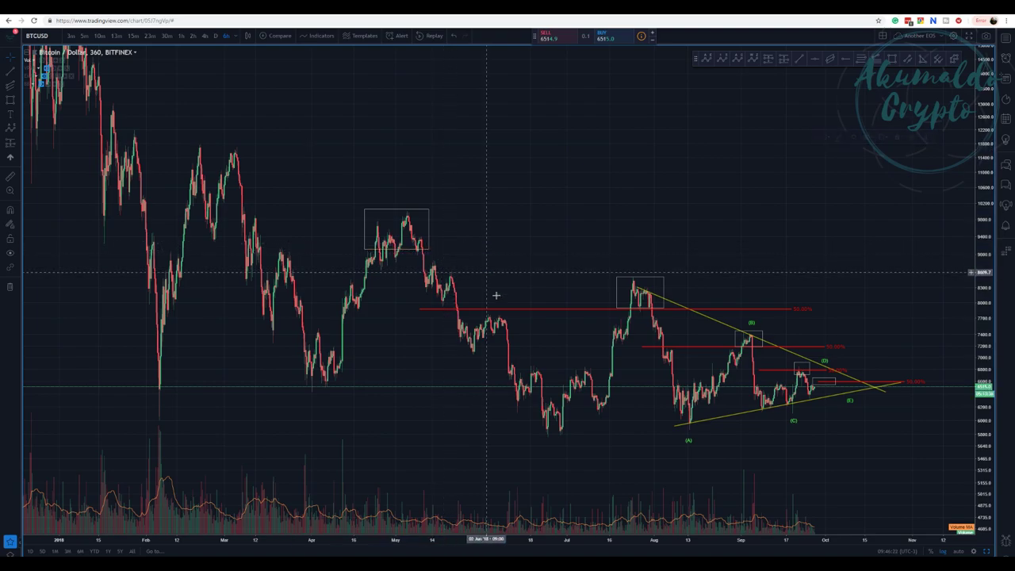
double_click(527, 309)
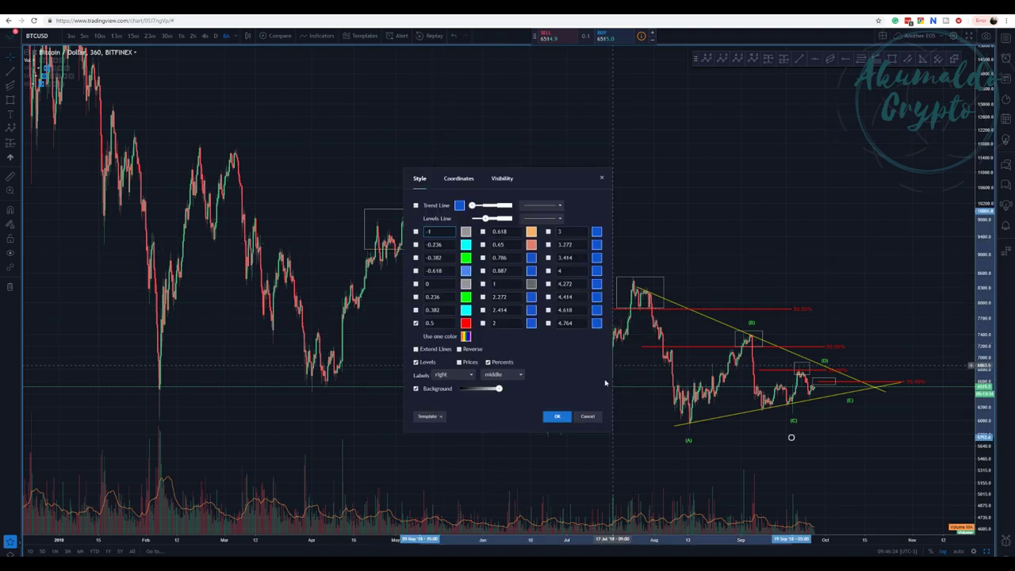
left_click(588, 417)
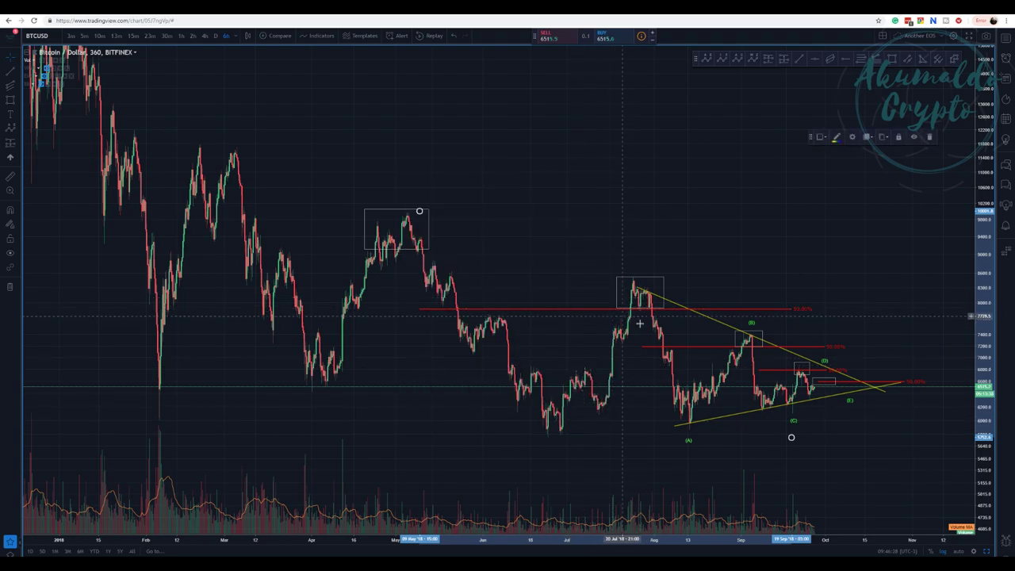
key("Delete")
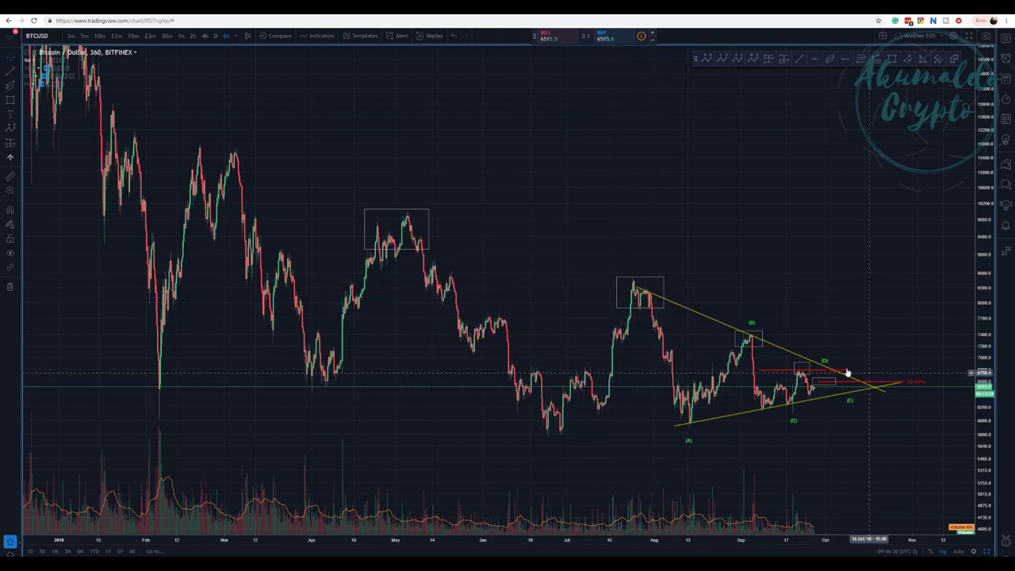
left_click(820, 371)
key("Delete")
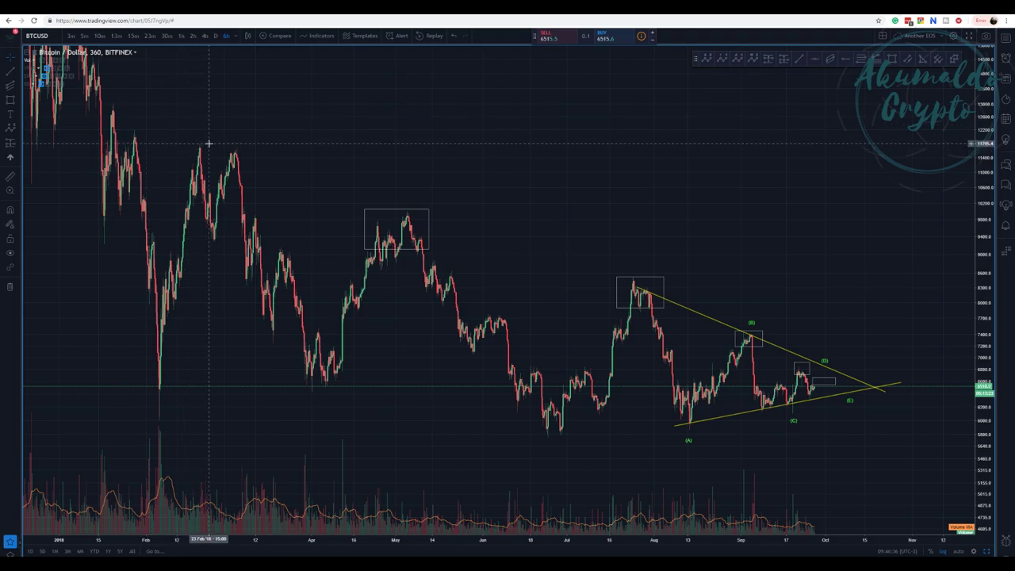
Draw two 50% Fibonacci retracements: from the early-March high to the April low, and from the May high to the June low
left_click(860, 60)
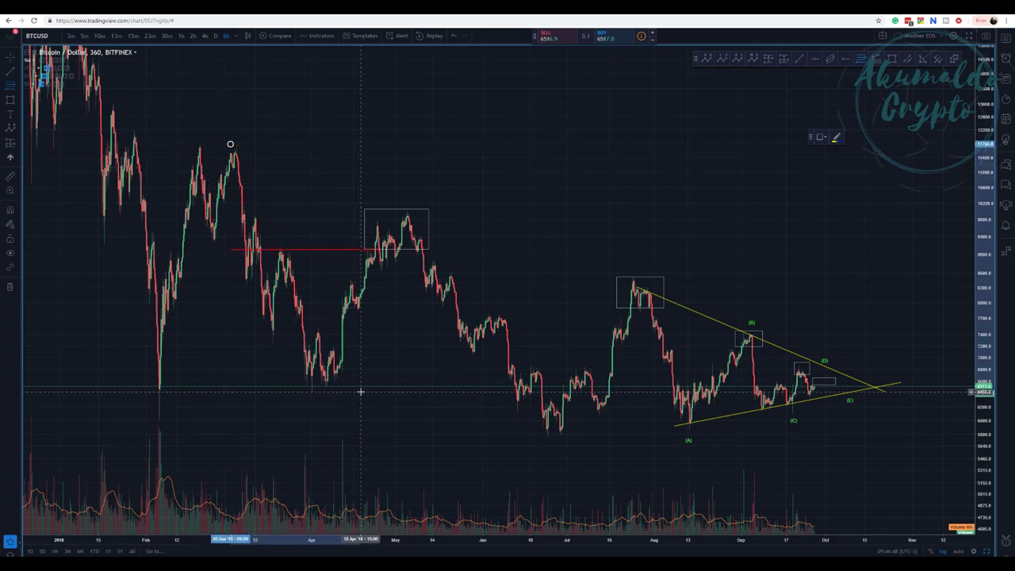
left_click(448, 392)
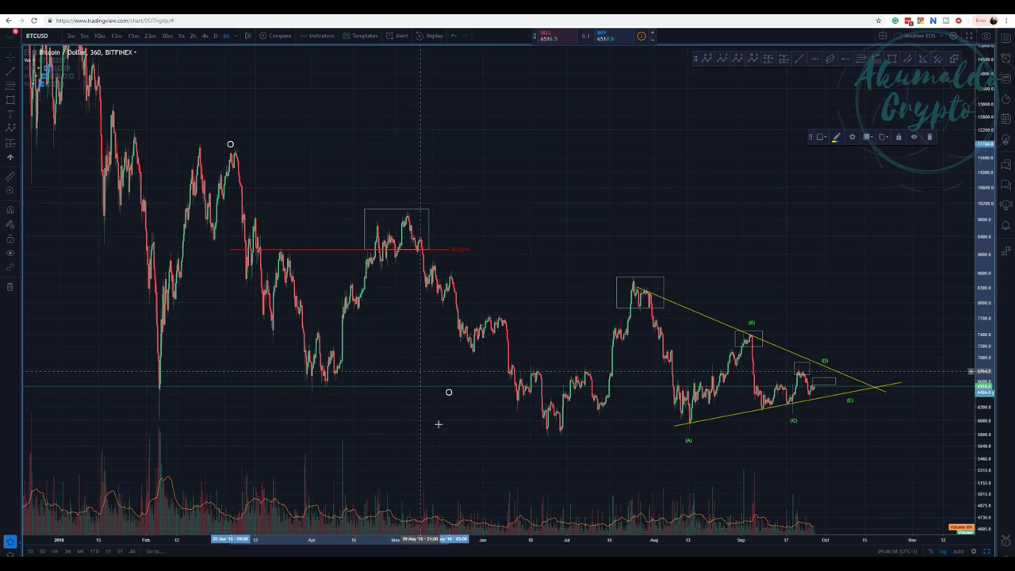
mouse_move(497, 441)
left_mouse_down()
mouse_move(340, 408)
mouse_move(398, 417)
left_mouse_up()
left_click(863, 60)
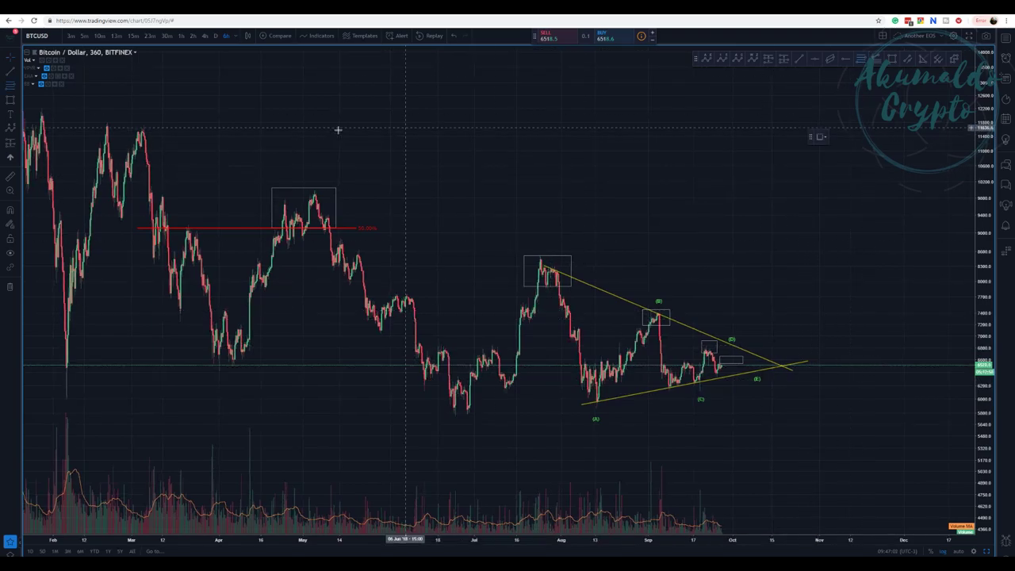
left_click(342, 191)
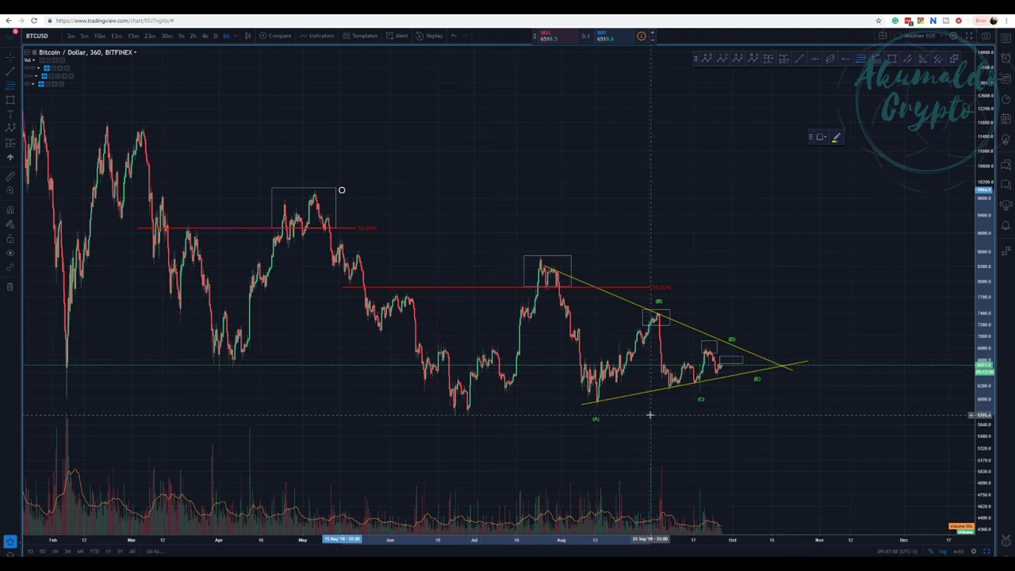
left_click(650, 415)
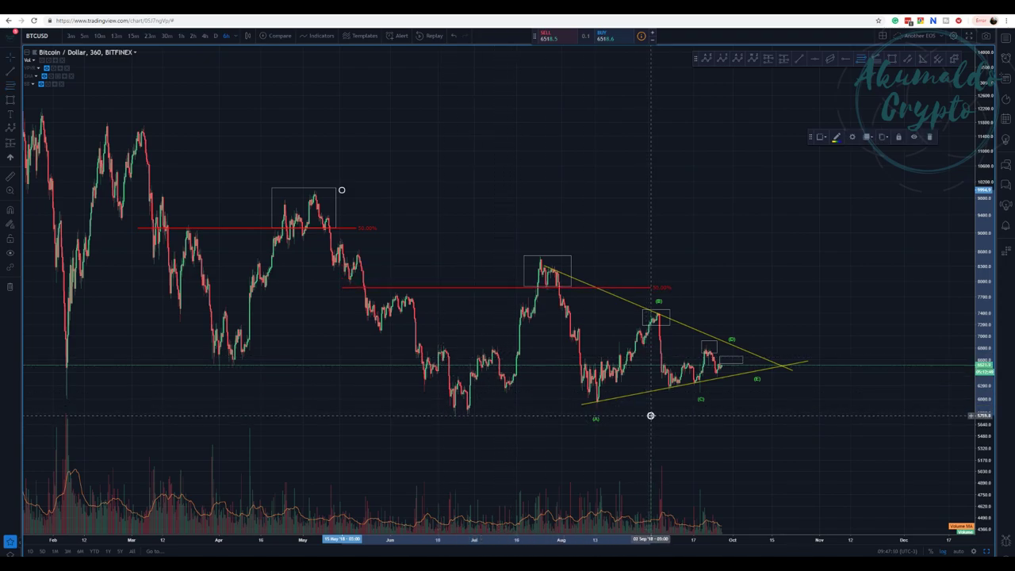
Narrow the July-high rectangle to about 21 Jul–1 Aug 2018, and set the May-high rectangle's left edge to 22 Apr 2018
left_click(526, 256)
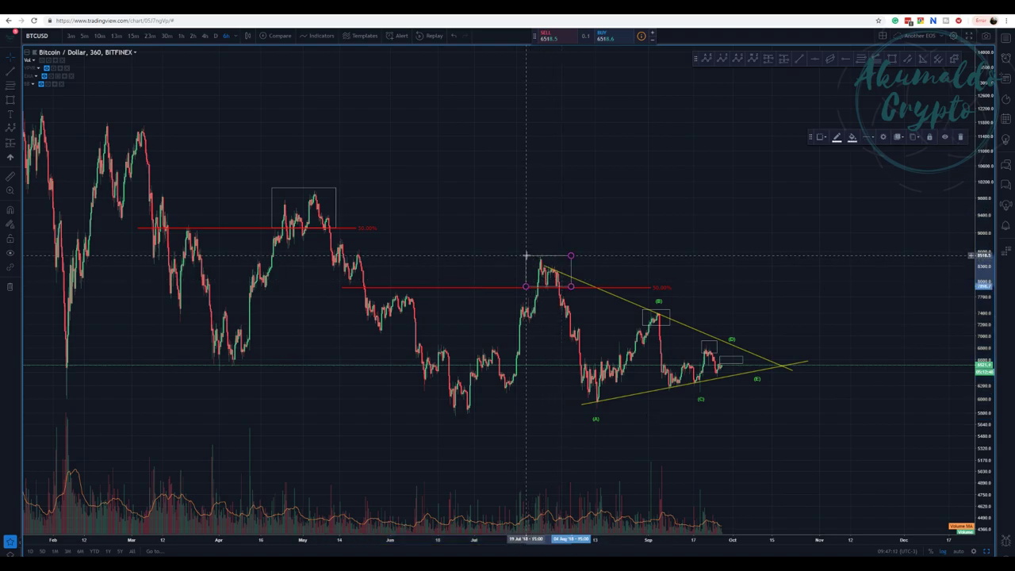
left_click_drag(525, 256, 520, 257)
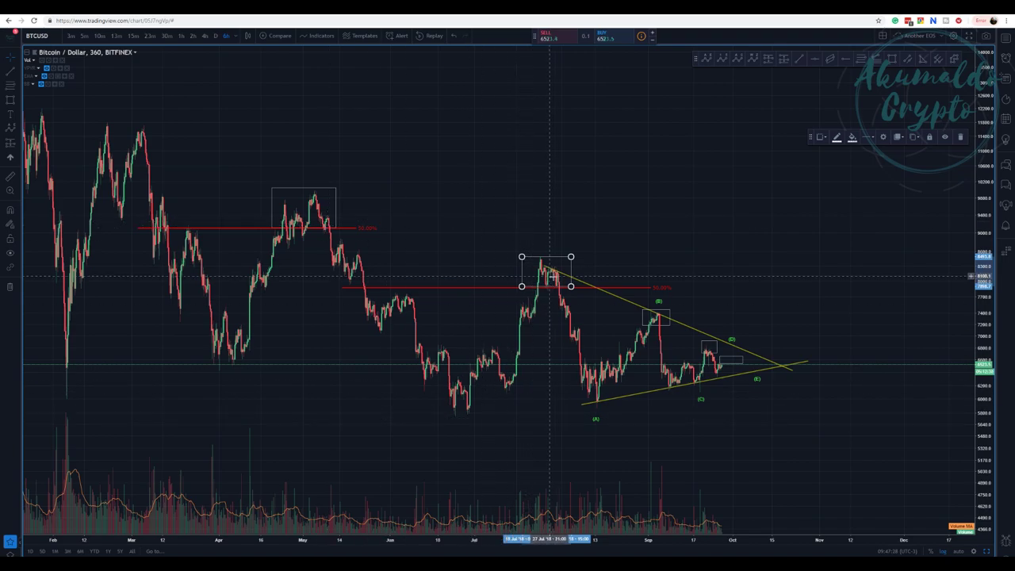
left_click_drag(522, 286, 562, 286)
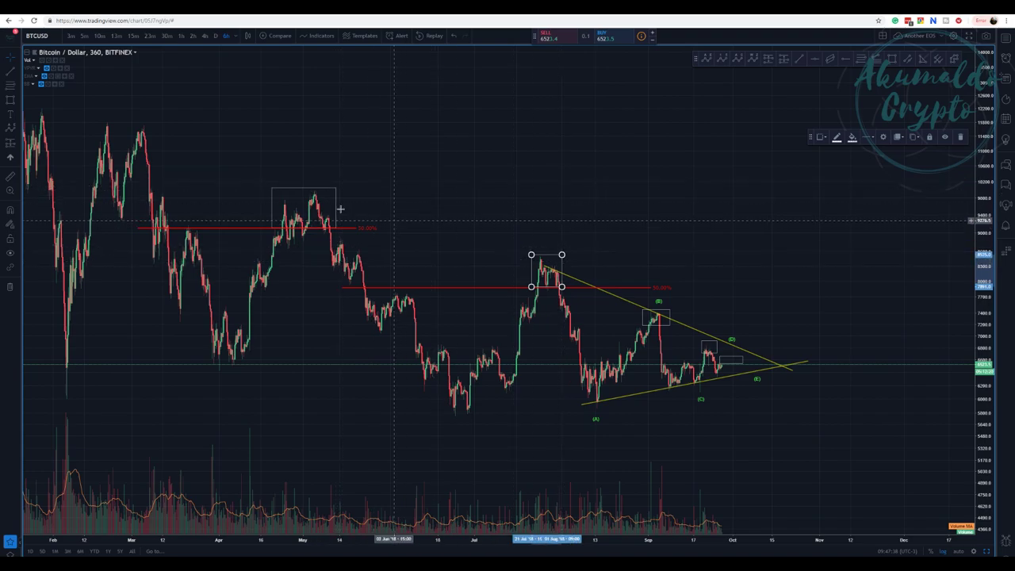
left_click(273, 227)
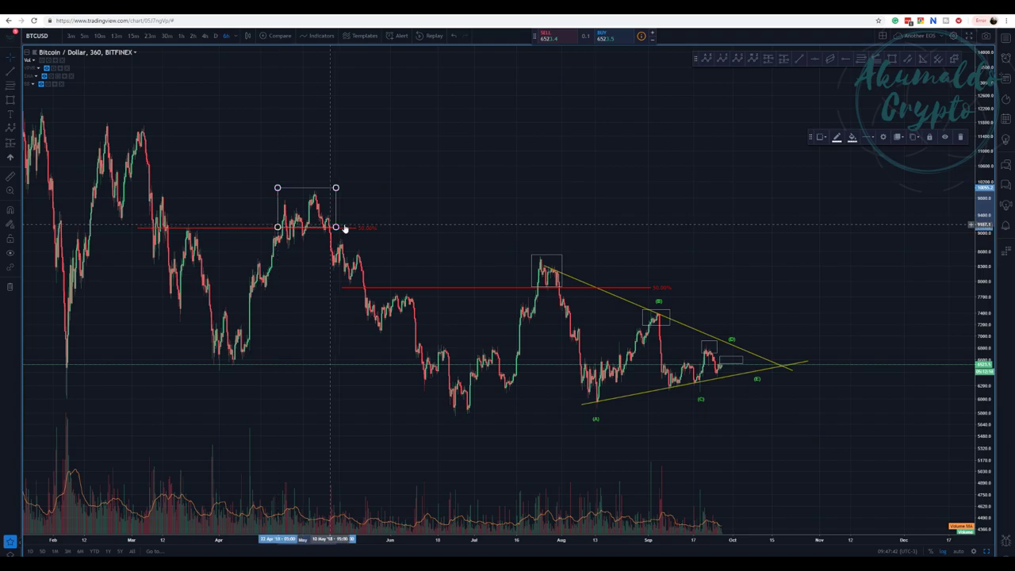
left_click(561, 257)
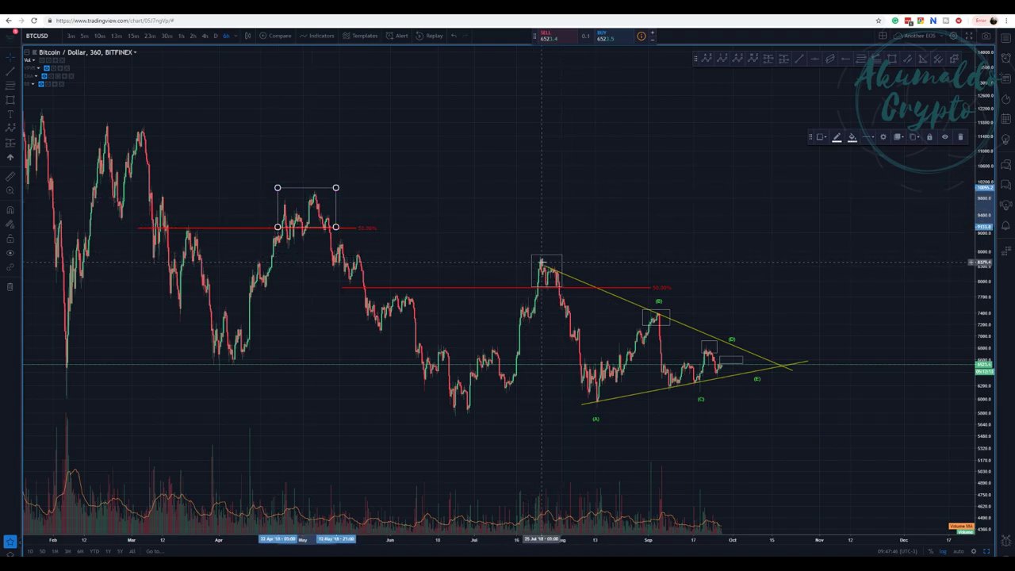
Draw a 50% Fibonacci retracement from the late-July high down to the August low at point (A)
left_click(863, 60)
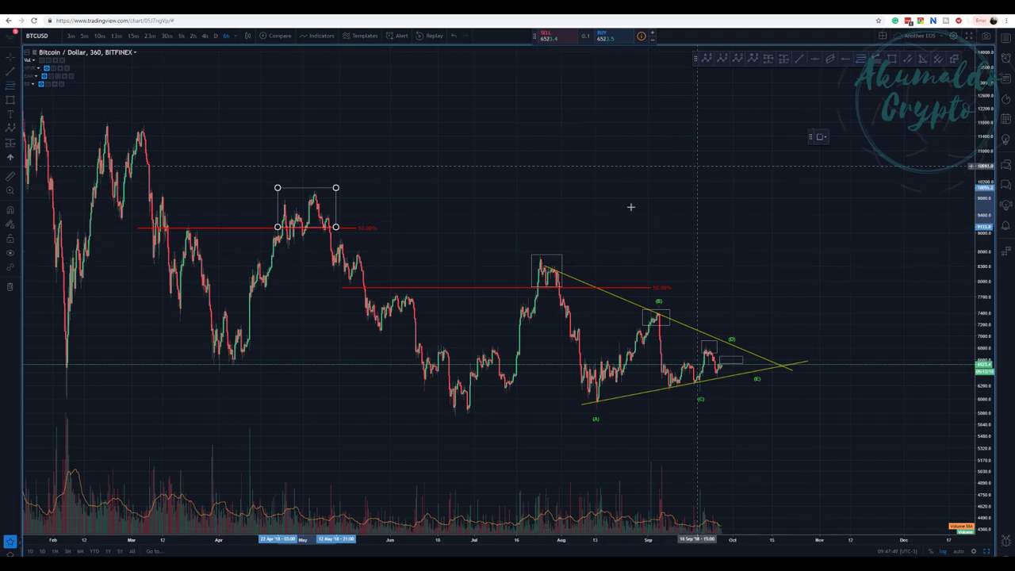
left_click(572, 255)
left_click(703, 406)
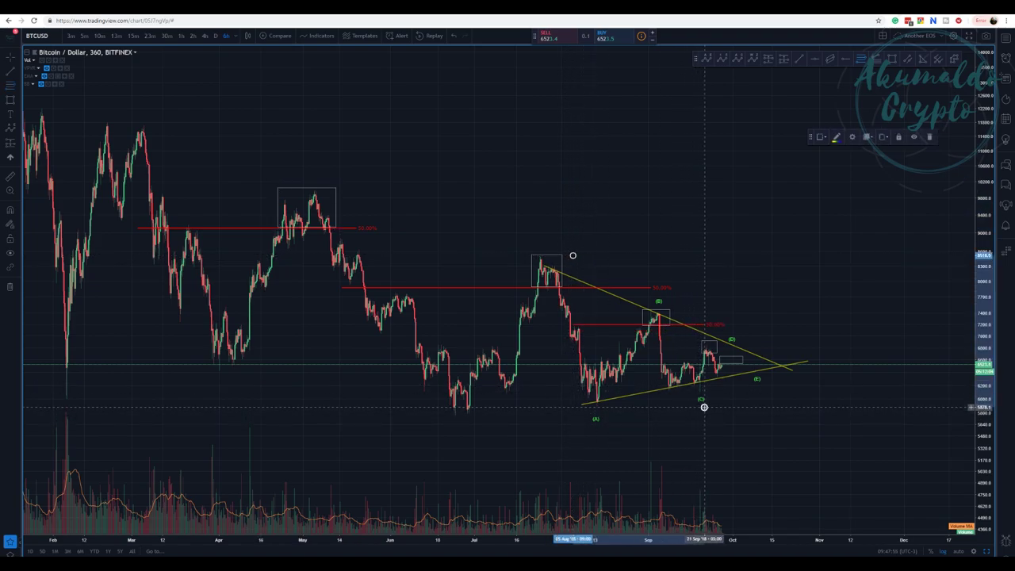
Narrow the rectangle at point (B) around the peak above the 50% level, and end the May-high rectangle at 11 May 2018
left_click(670, 325)
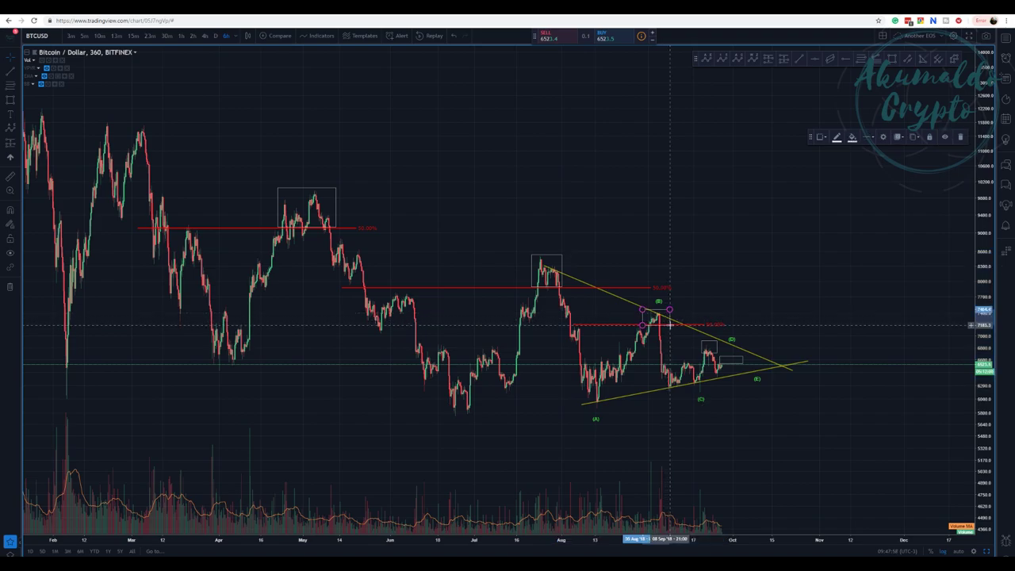
left_click_drag(662, 325, 645, 325)
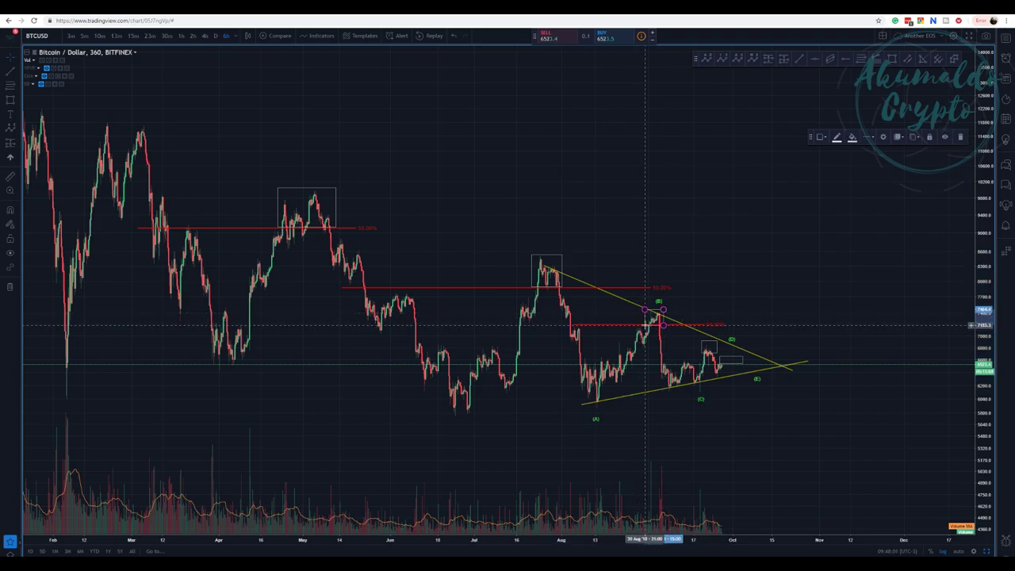
left_click(595, 261)
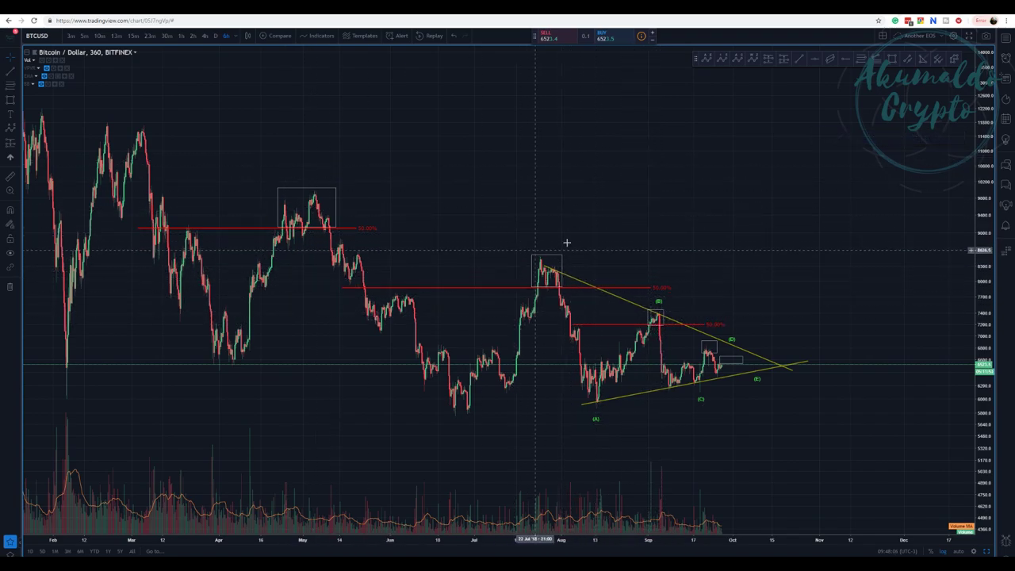
left_click_drag(336, 229, 332, 228)
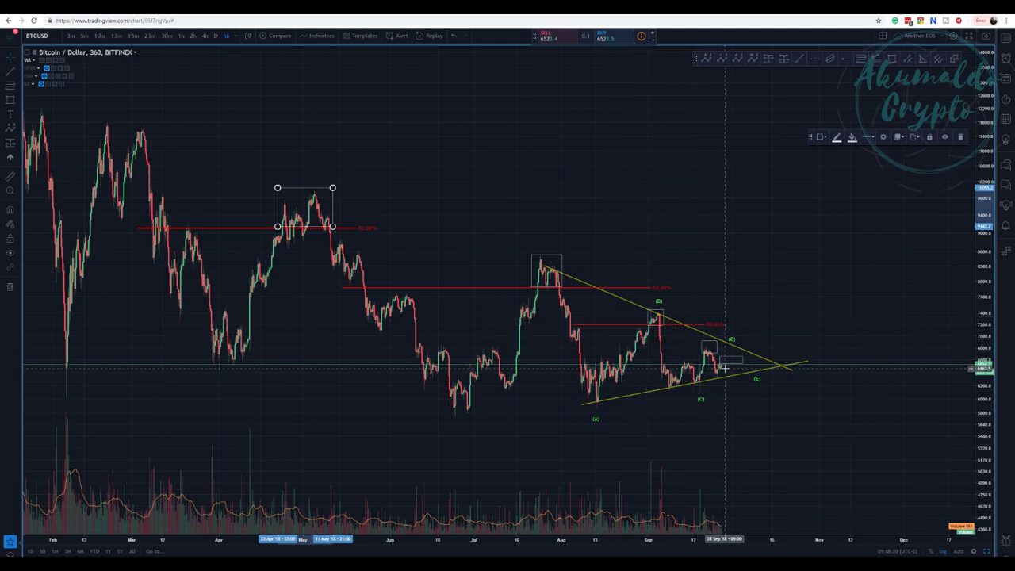
Draw a 50% Fibonacci retracement from the early-September high at point (B) down to the September low
left_click(863, 61)
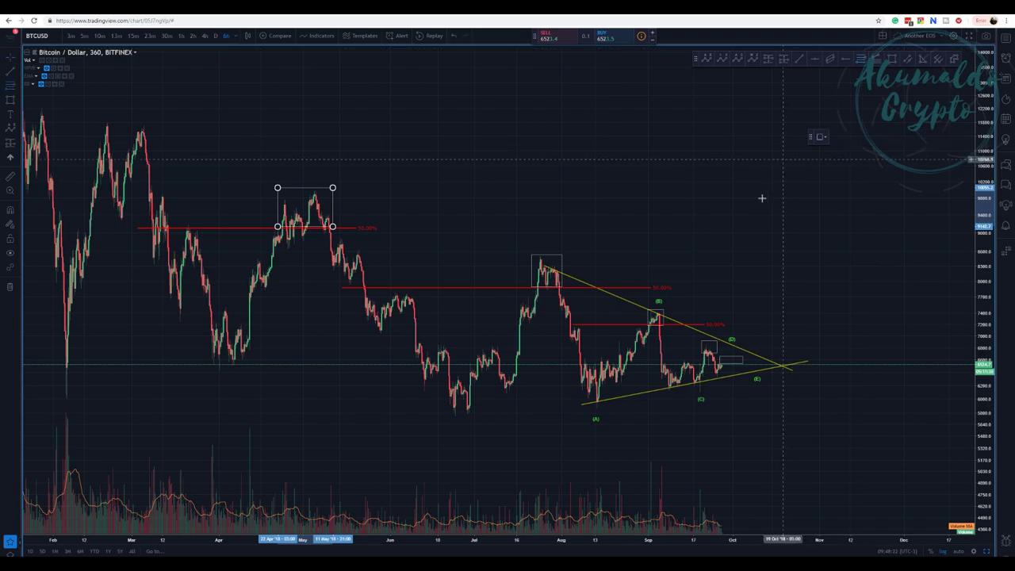
left_click(672, 311)
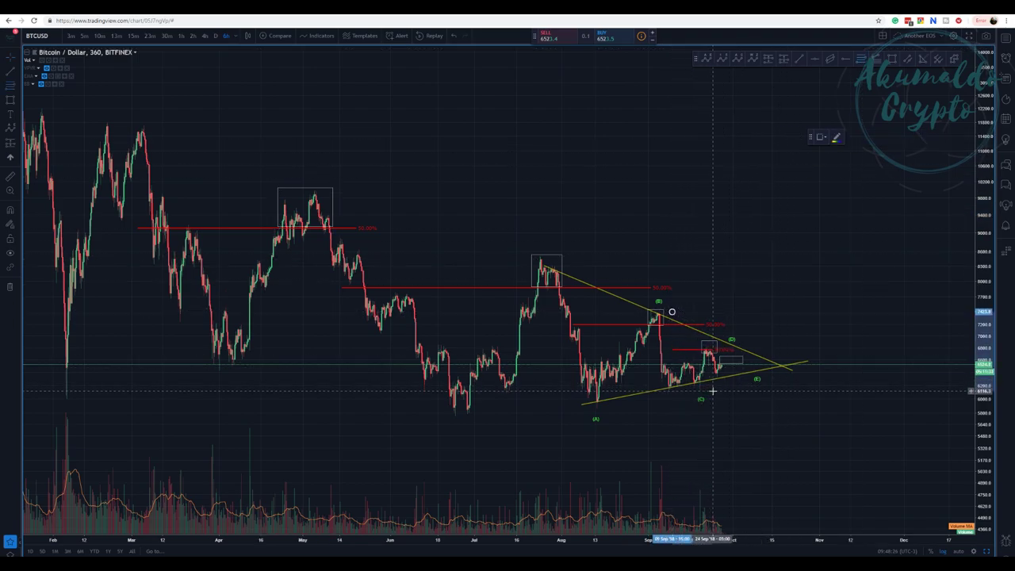
left_click(764, 389)
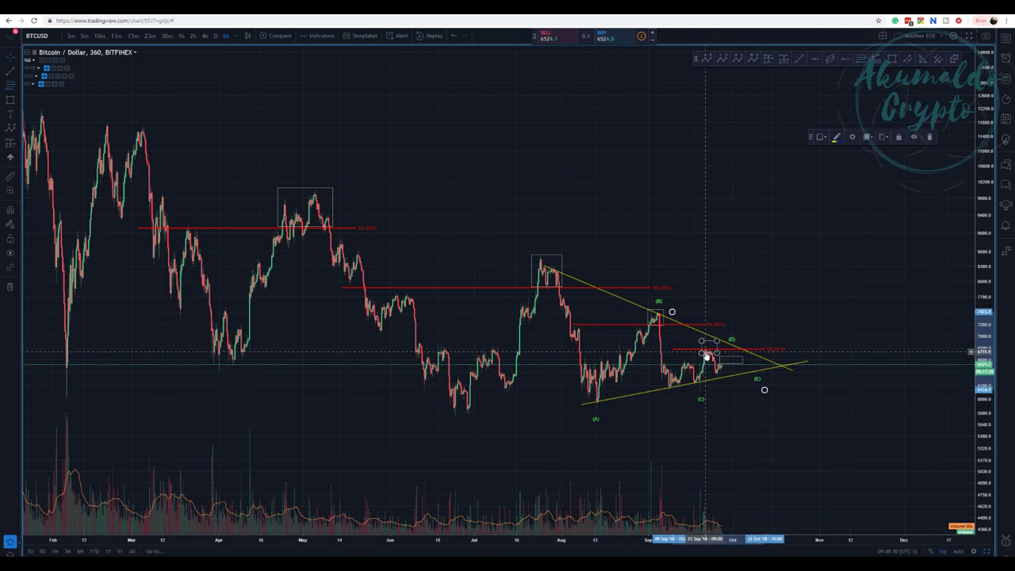
Raise the bottom edge of the rectangle at point (D) to the 50% level and narrow it around the late-September peak
left_click(704, 357)
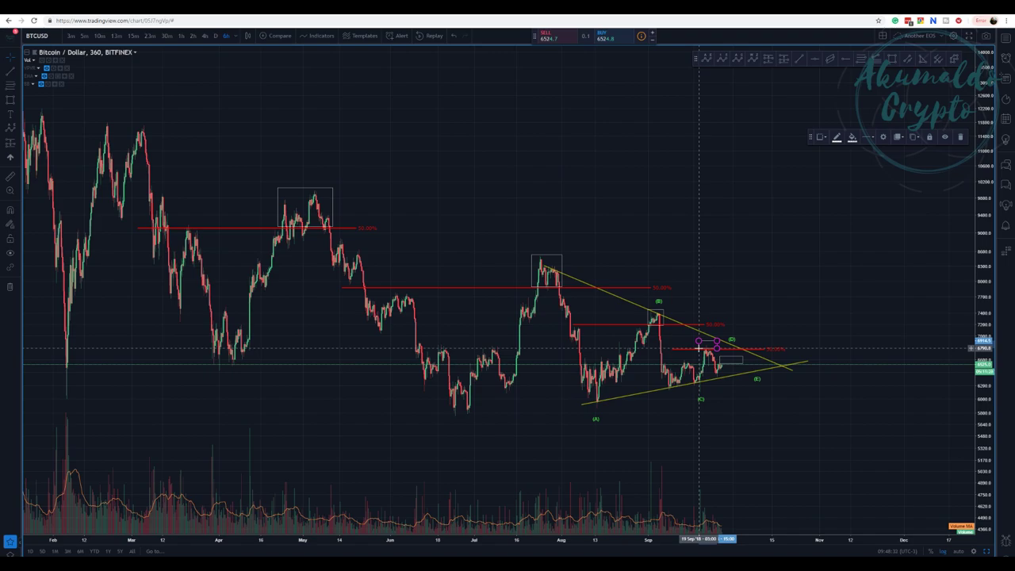
left_click(791, 305)
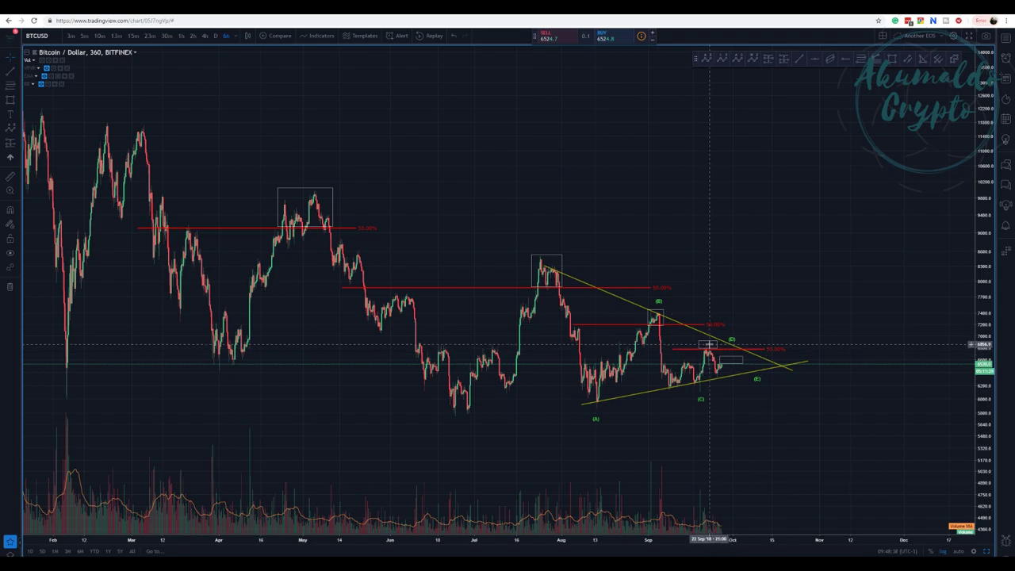
left_click_drag(785, 289, 712, 284)
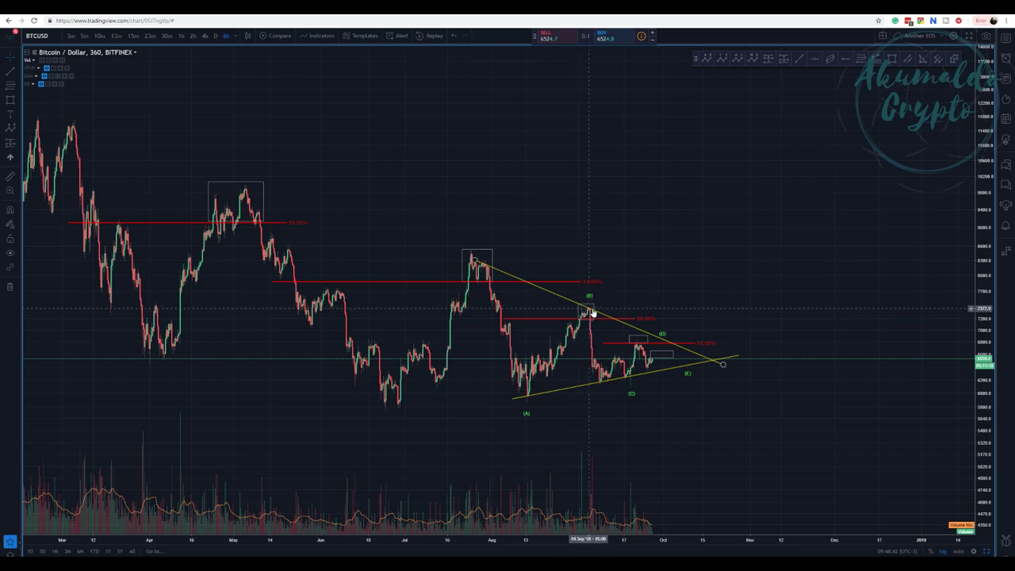
left_click(648, 340)
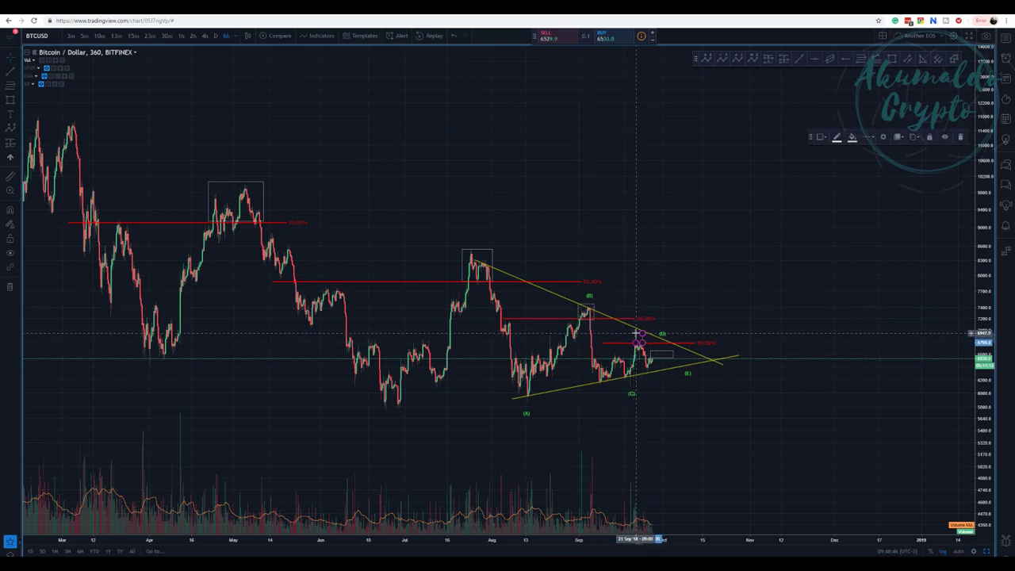
left_click(675, 306)
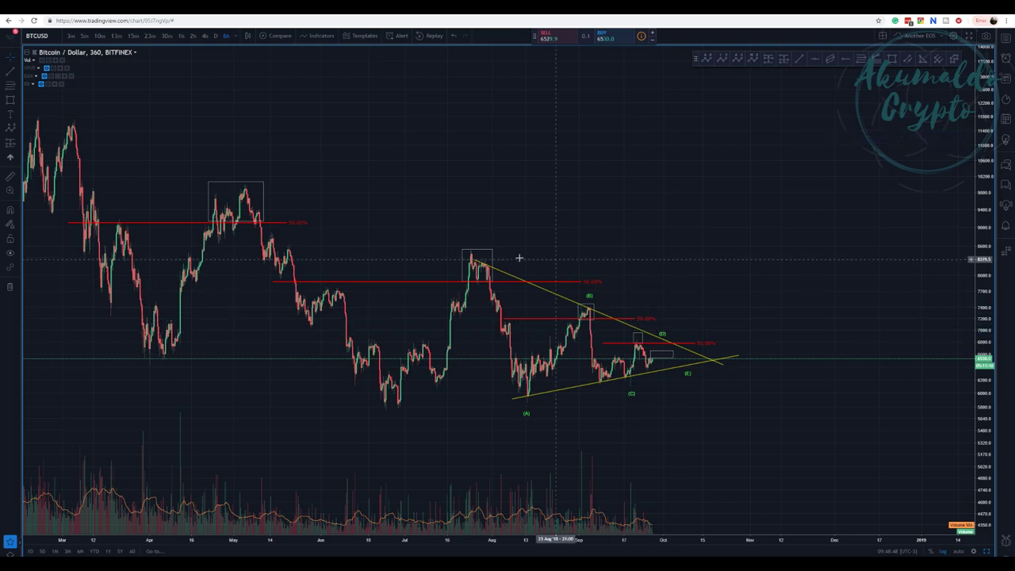
Delete both yellow triangle trend lines and the (A)–(E) wave labels
left_click(635, 329)
key("Delete")
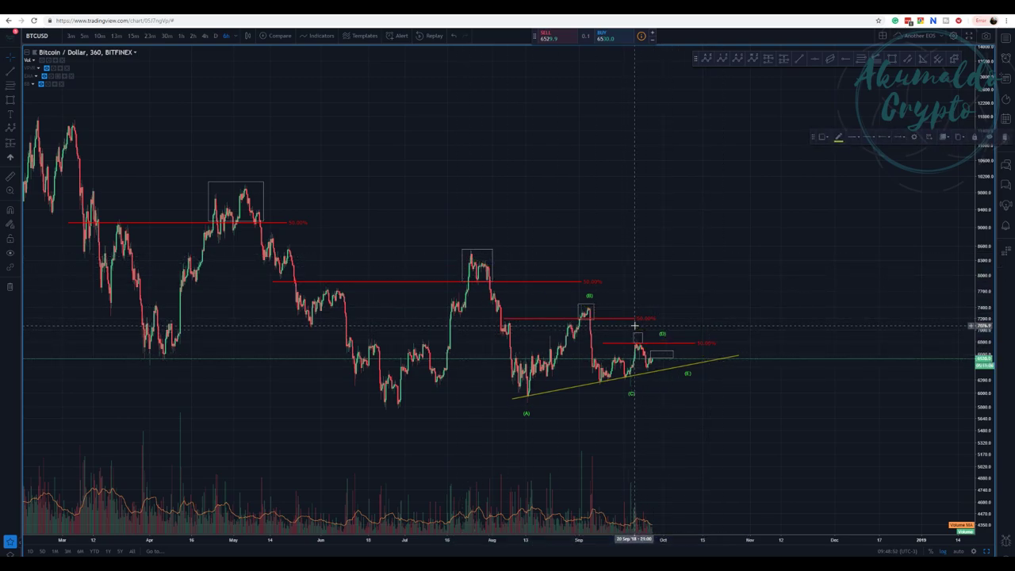
left_click(587, 386)
key("Delete")
left_click(526, 413)
key("Delete")
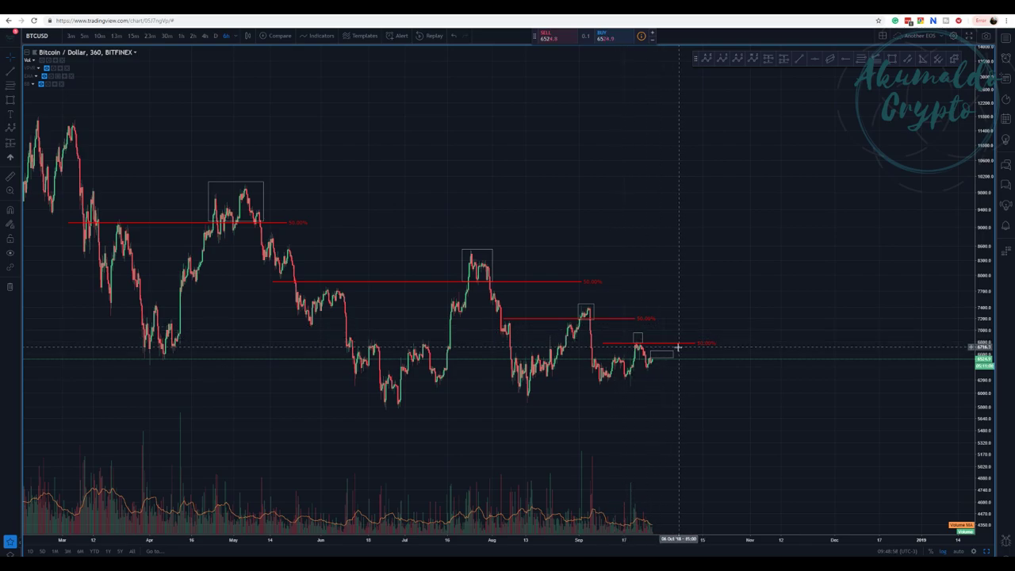
Draw a 50% Fibonacci retracement ahead of price from about 1 Oct to 19 Oct 2018, and start the projected rectangle at about 1 Oct
left_click_drag(694, 311, 647, 303)
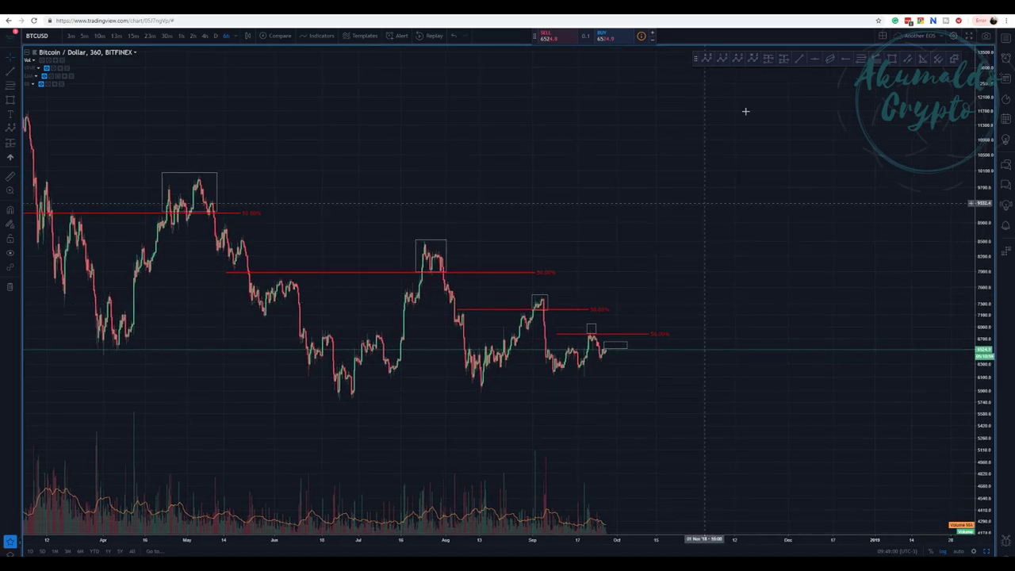
left_click(863, 60)
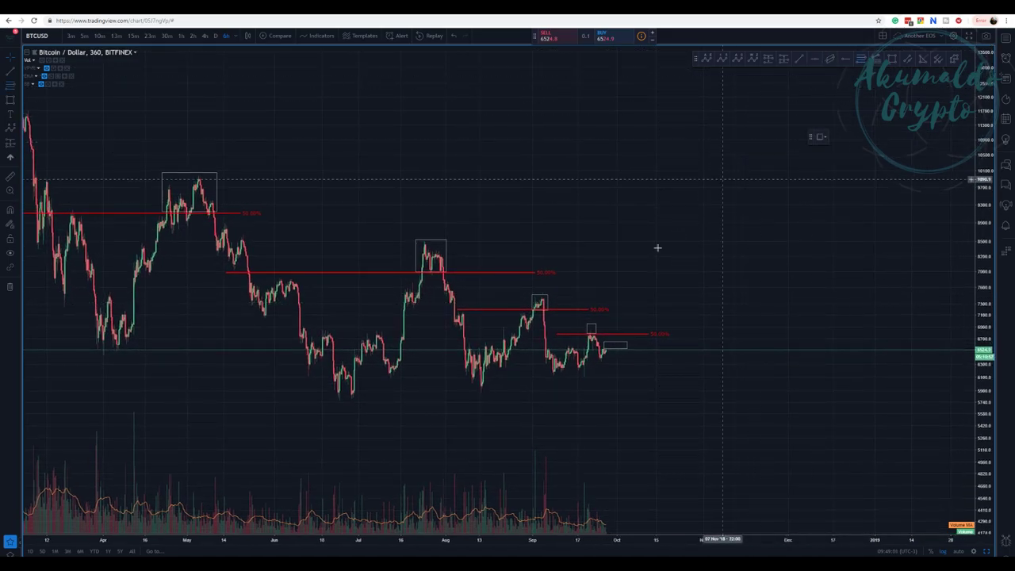
left_click(618, 330)
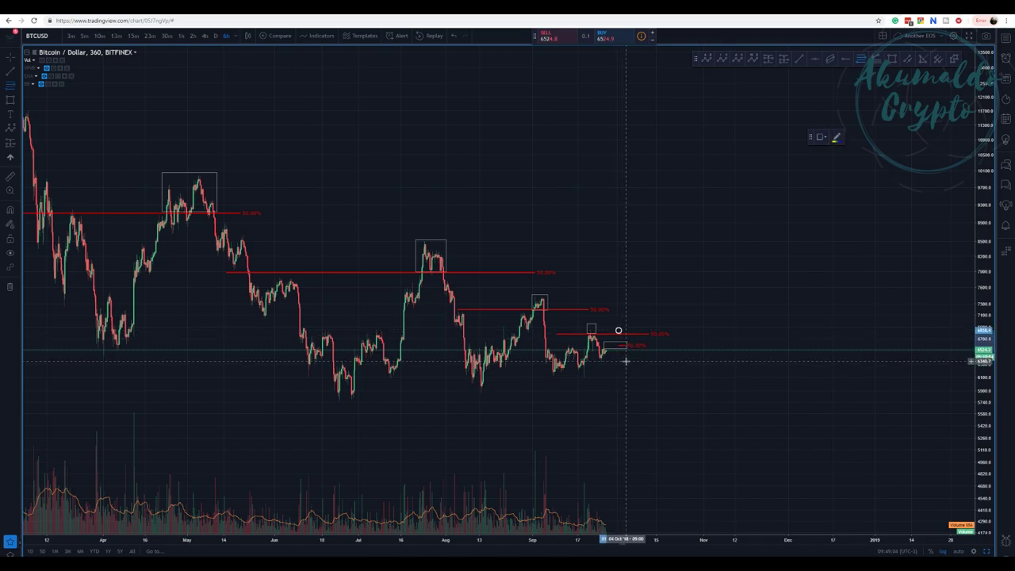
left_click(669, 361)
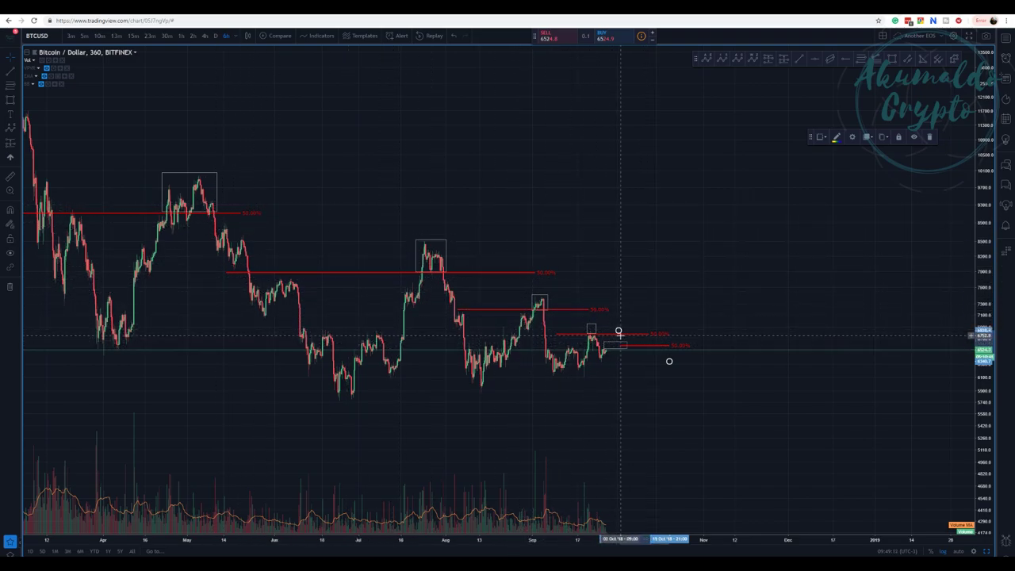
left_click_drag(605, 342, 618, 340)
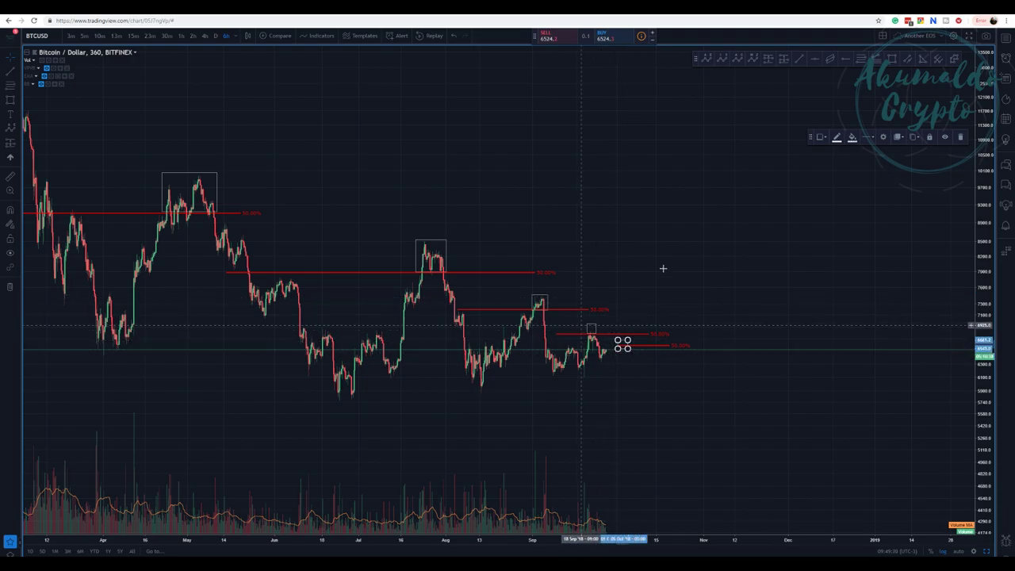
left_click_drag(475, 199, 613, 213)
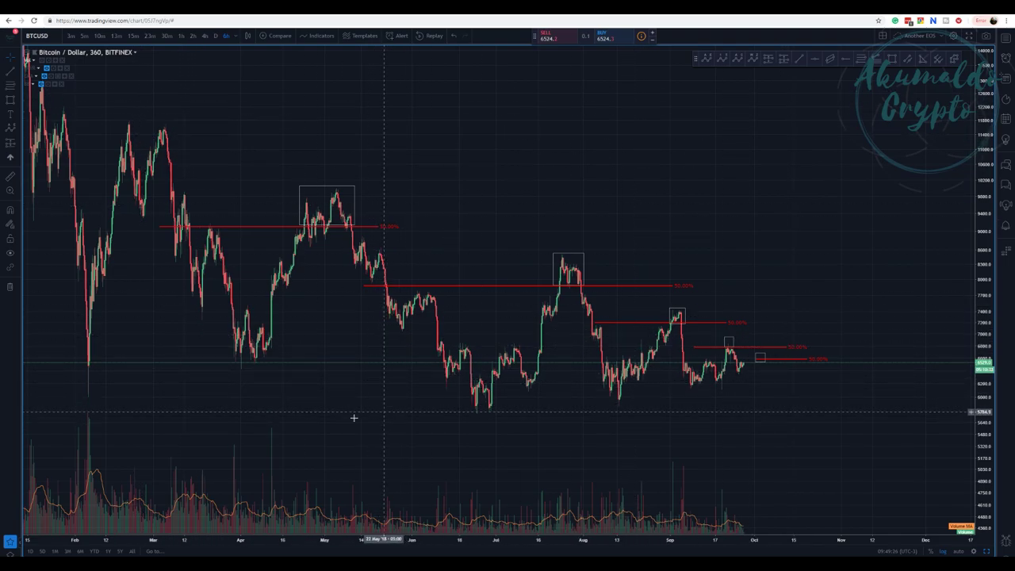
left_click_drag(338, 421, 372, 429)
scroll(372, 429, "left", 3)
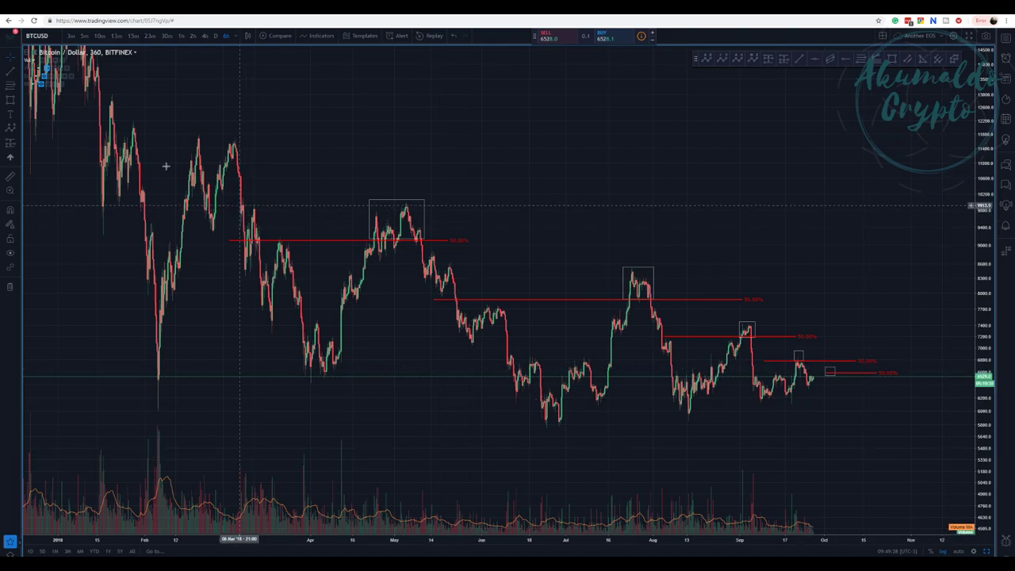
left_click_drag(880, 445, 683, 434)
left_click_drag(525, 403, 571, 409)
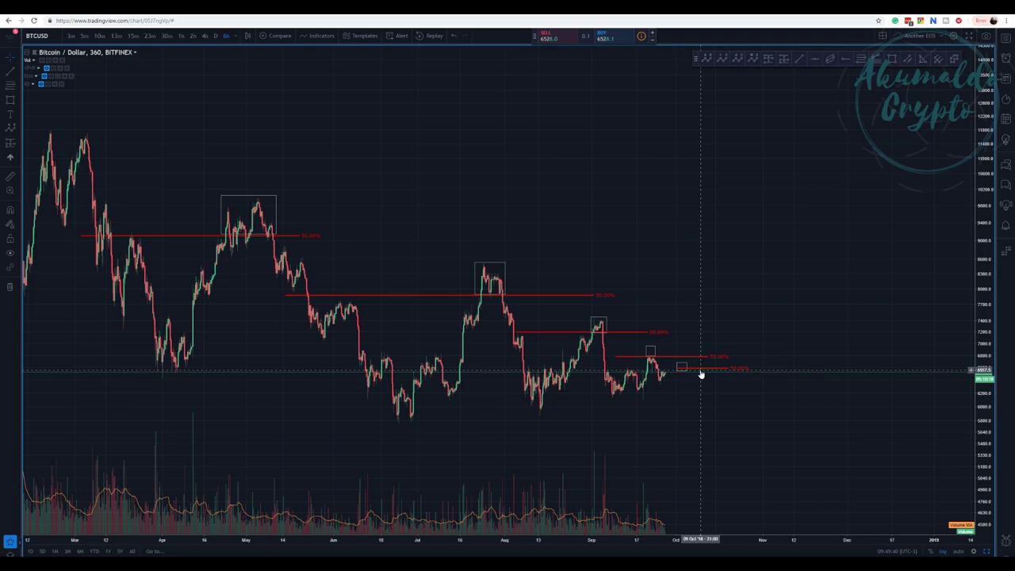
Widen the projected October rectangle so that it ends at about 6 Oct 2018
left_click(686, 373)
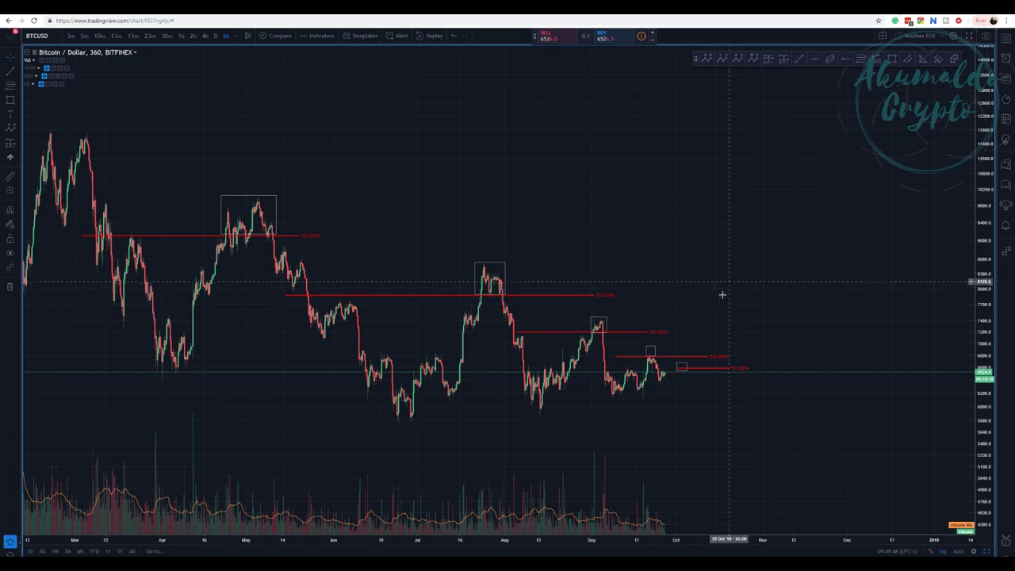
left_click(687, 370)
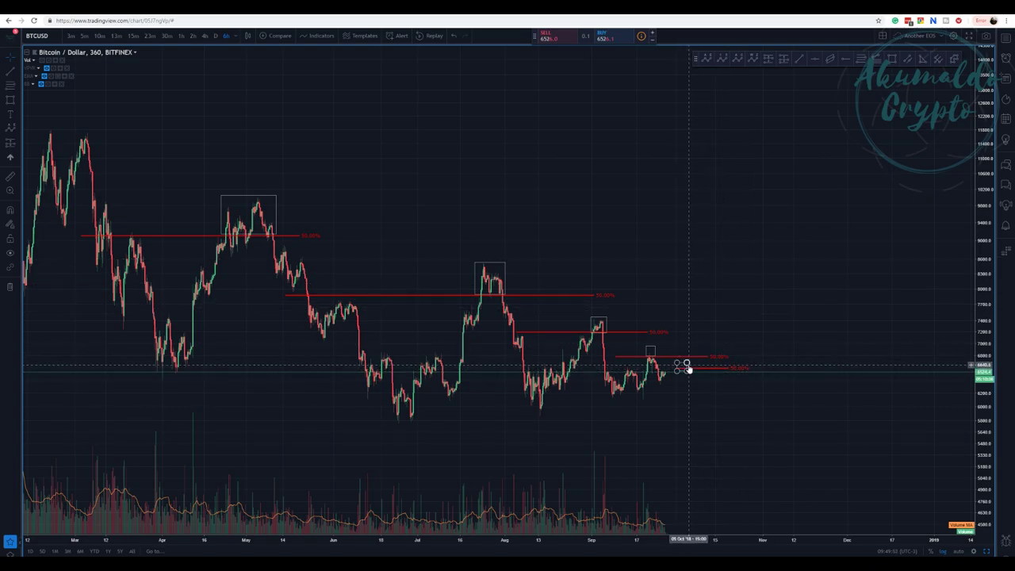
left_click_drag(687, 363, 685, 365)
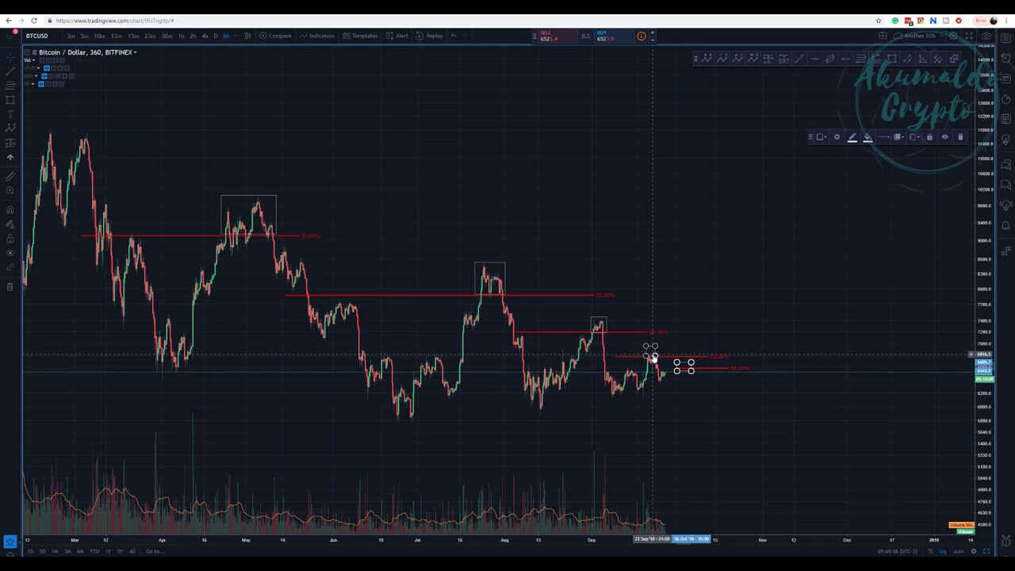
Fit the late-September rectangle down to its 50% level, and reshape the projected rectangle to start about 29 Sep and rest on its 50% level
left_click(652, 357)
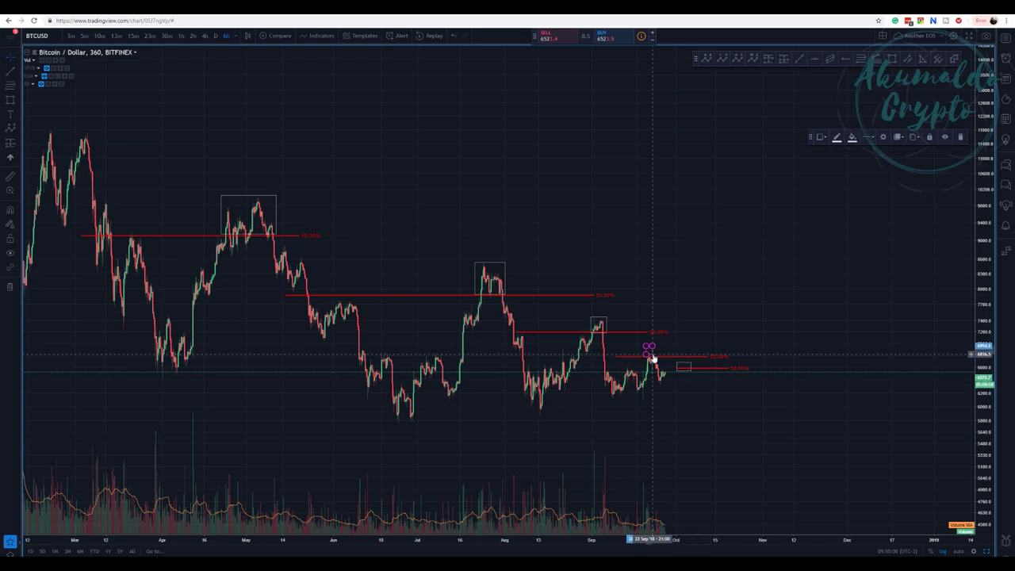
left_click(707, 352)
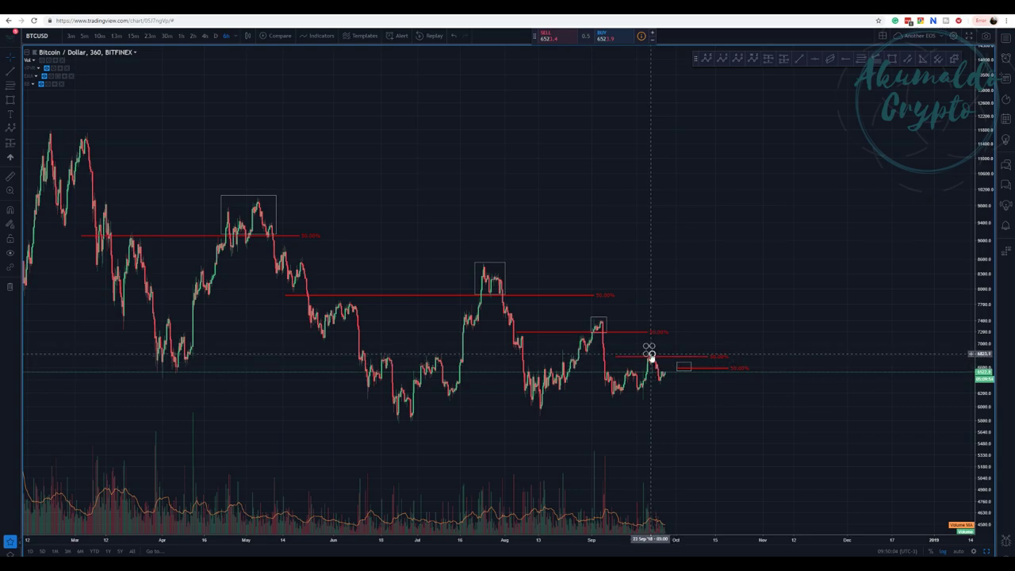
left_click(653, 356)
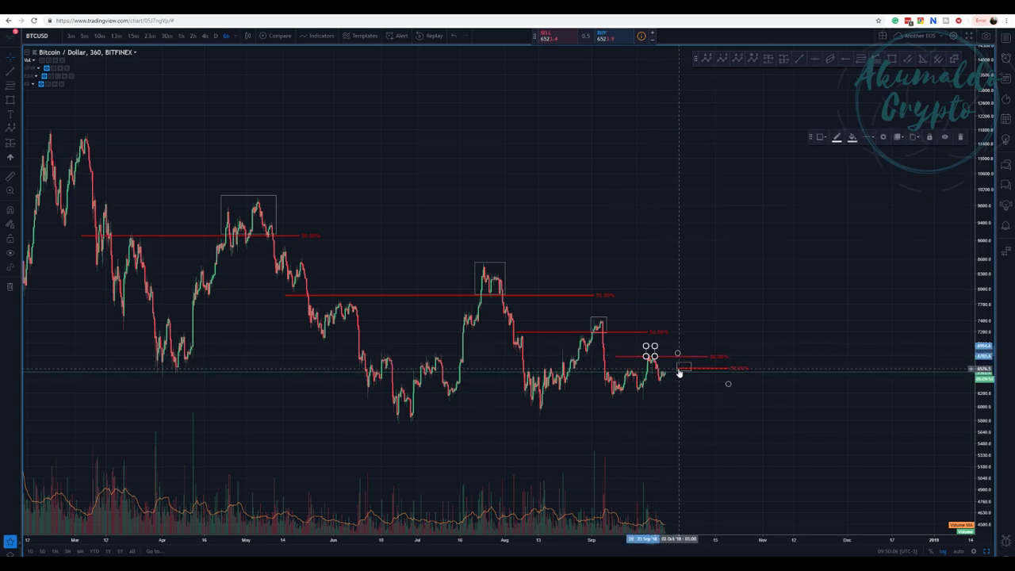
left_click_drag(677, 371, 719, 366)
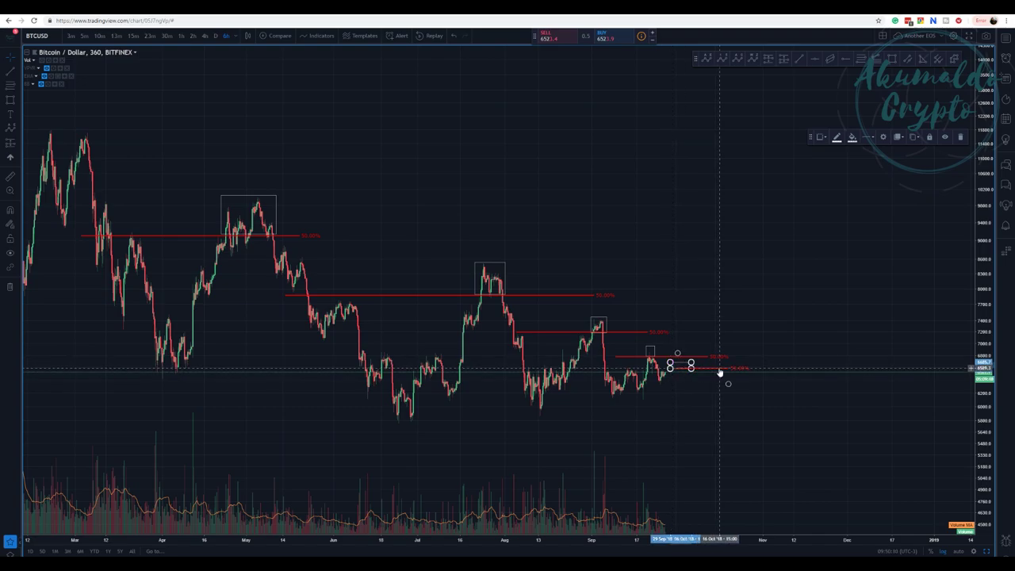
left_click(719, 368)
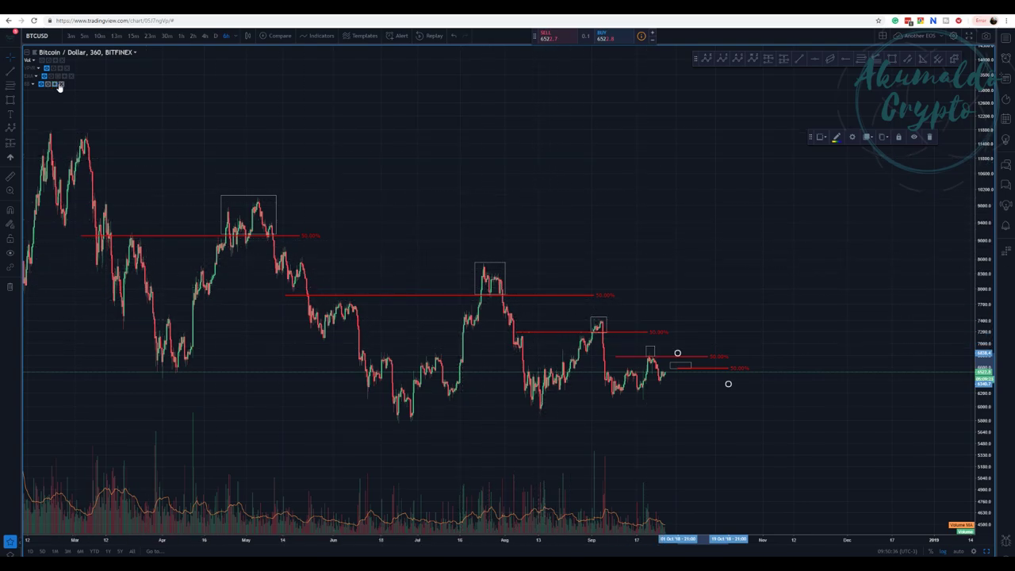
Draw a descending trend line from the 25 Jul 2018 high across the early-September high to about 22 Oct 2018
left_click(10, 70)
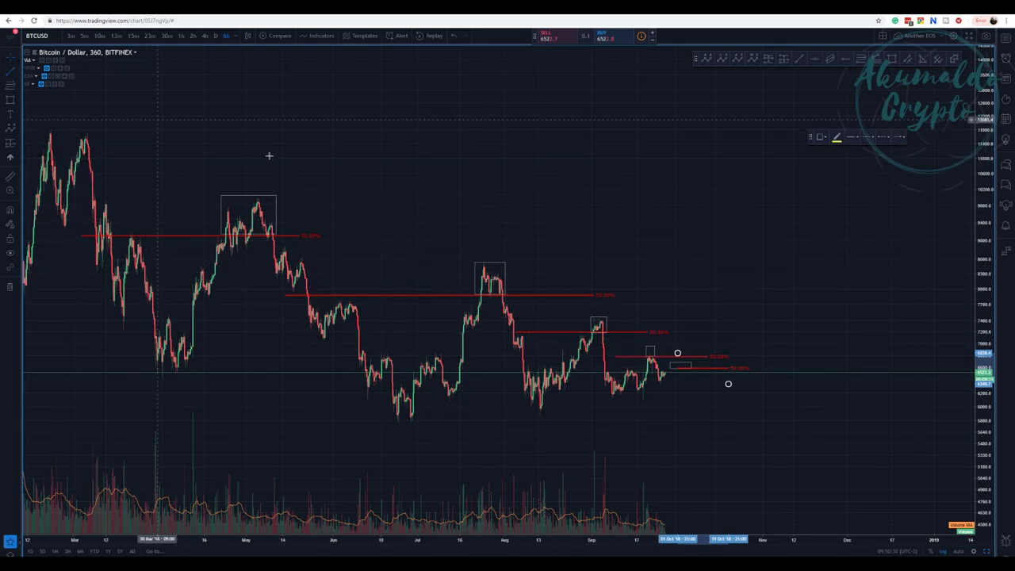
left_click(486, 271)
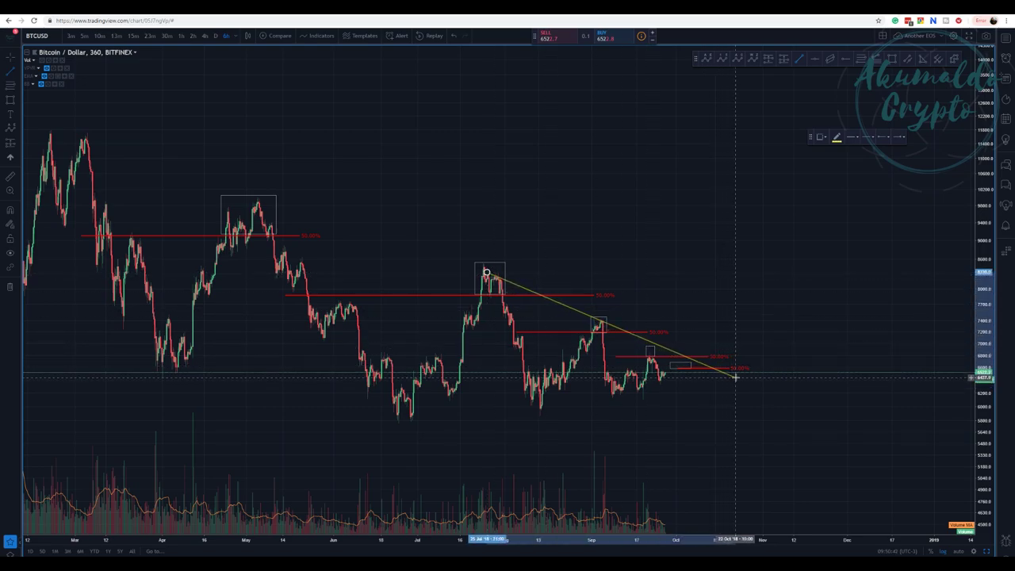
left_click(736, 377)
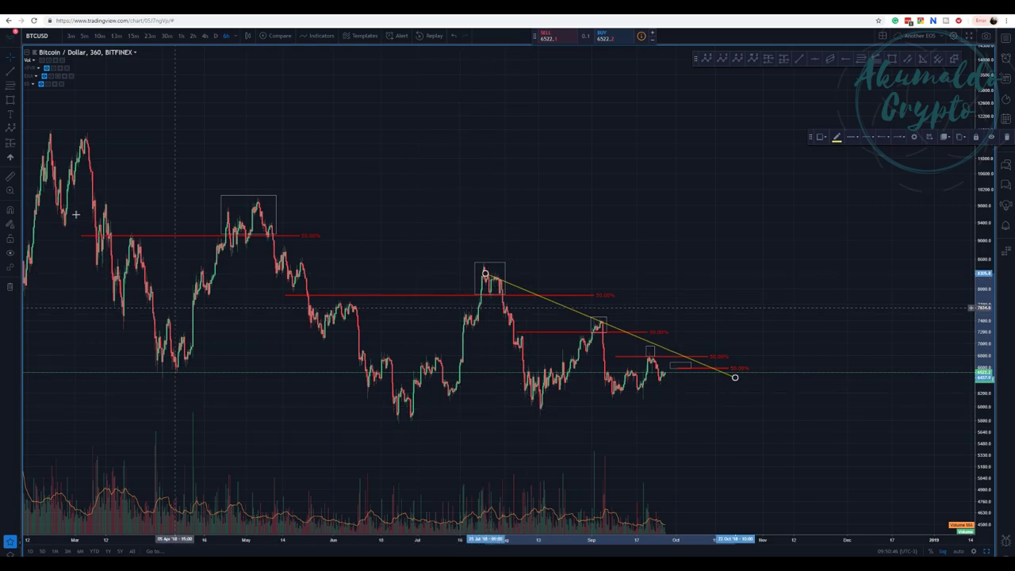
Draw a rising trend line from the 22 Jun 2018 low beneath the August and September lows to about 27 Oct 2018
left_click(14, 75)
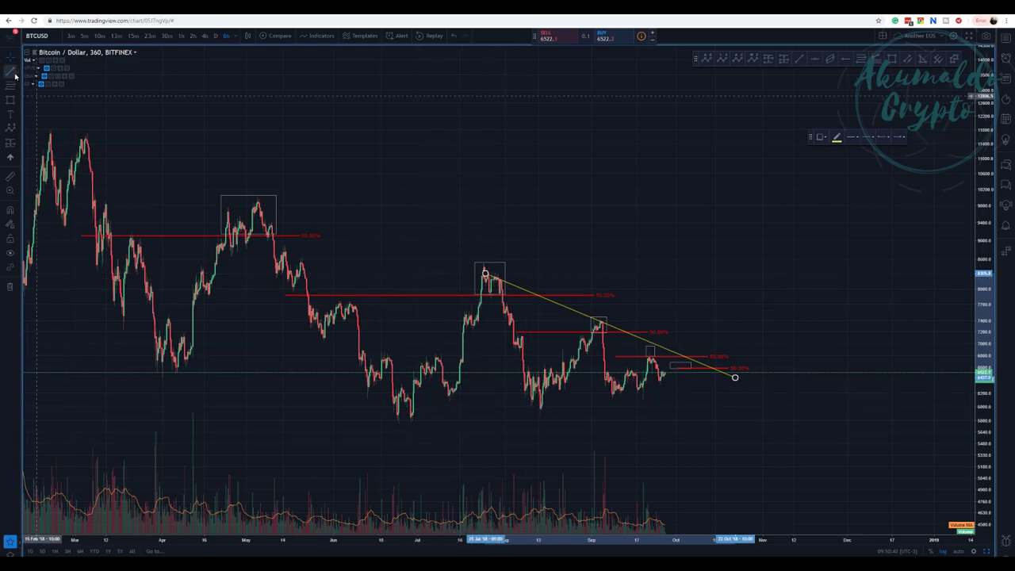
left_click(393, 420)
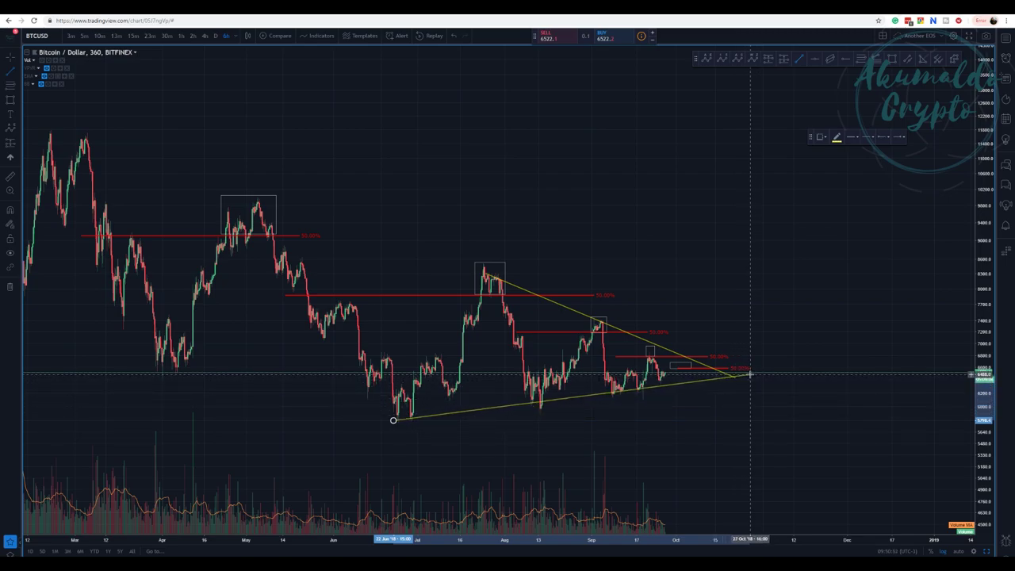
left_click(749, 374)
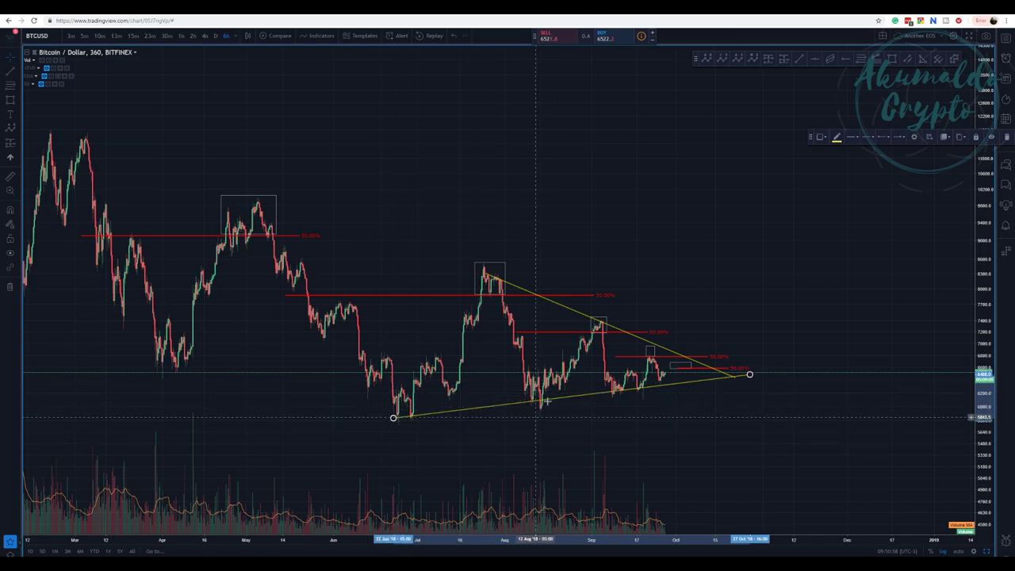
Re-anchor the rising trend line at about 7 Aug 2018 and move its far end up to about 1 Nov 2018
left_click_drag(393, 418, 396, 419)
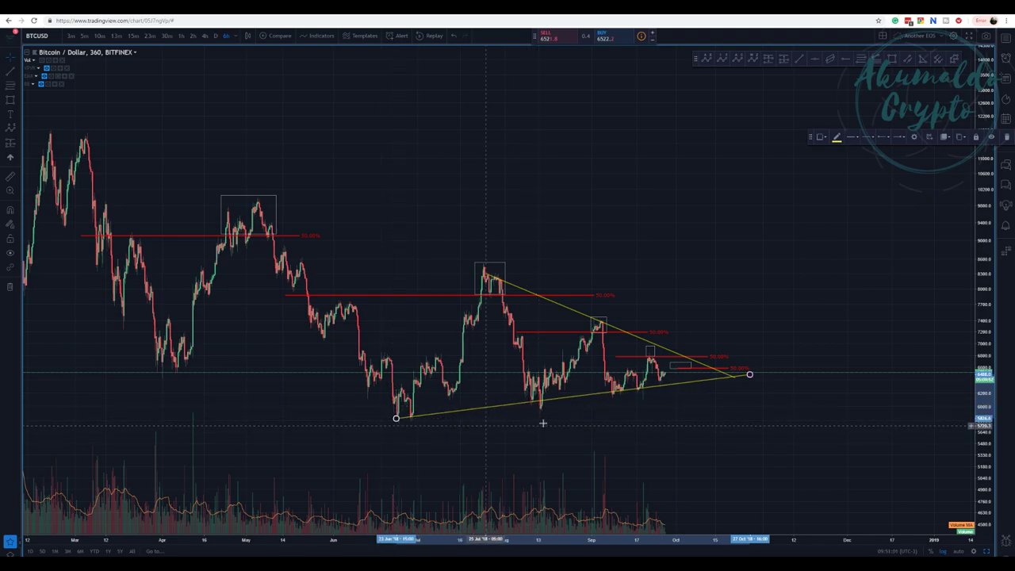
left_click(751, 378)
left_click_drag(751, 378, 761, 379)
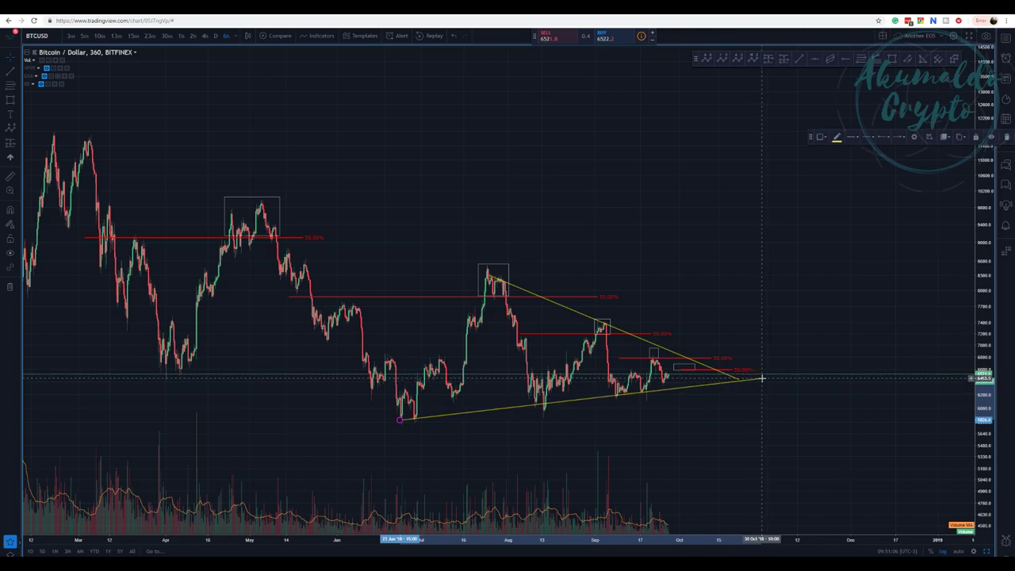
left_click_drag(399, 419, 395, 419)
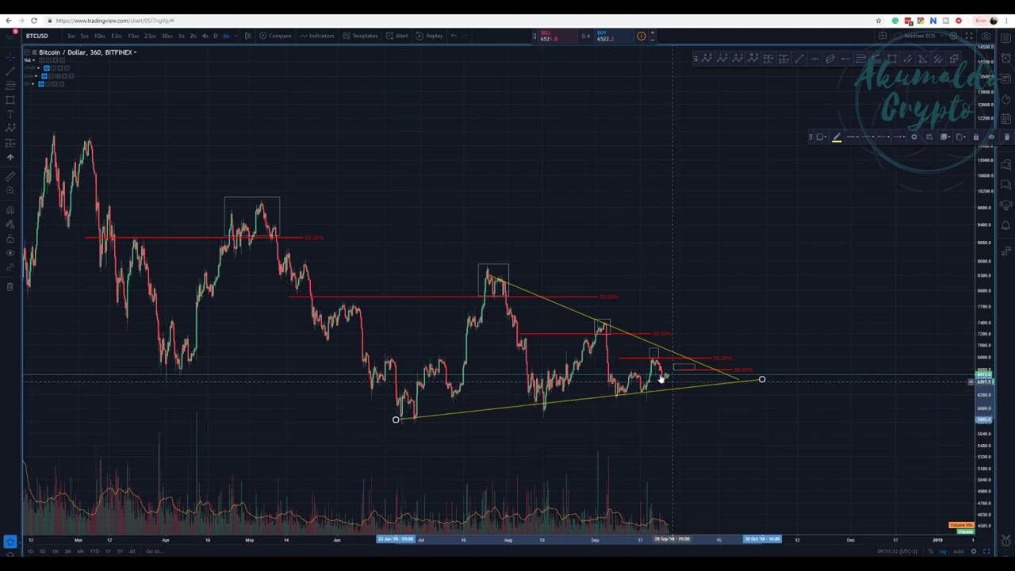
left_click_drag(395, 419, 525, 412)
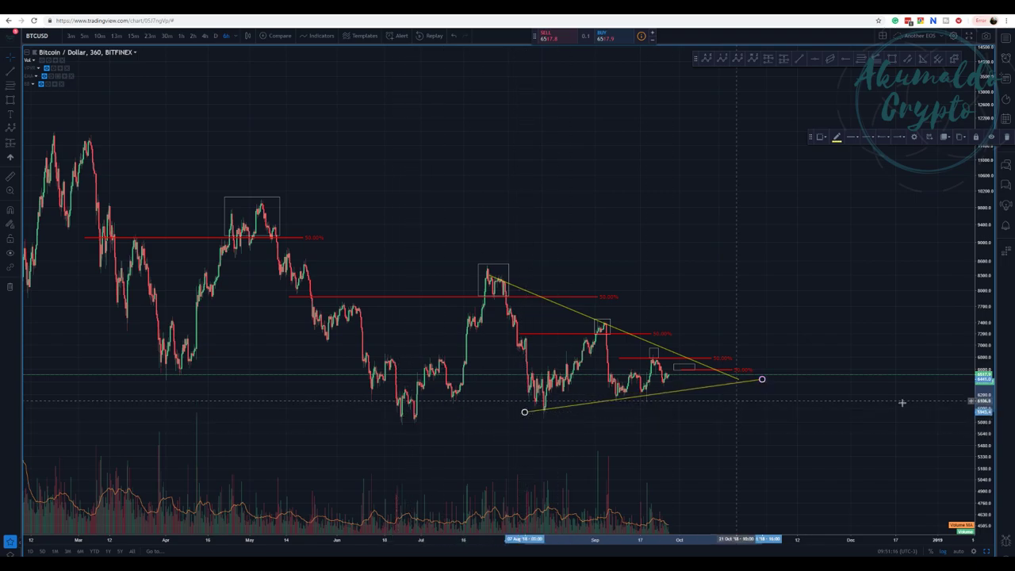
left_click_drag(762, 379, 767, 371)
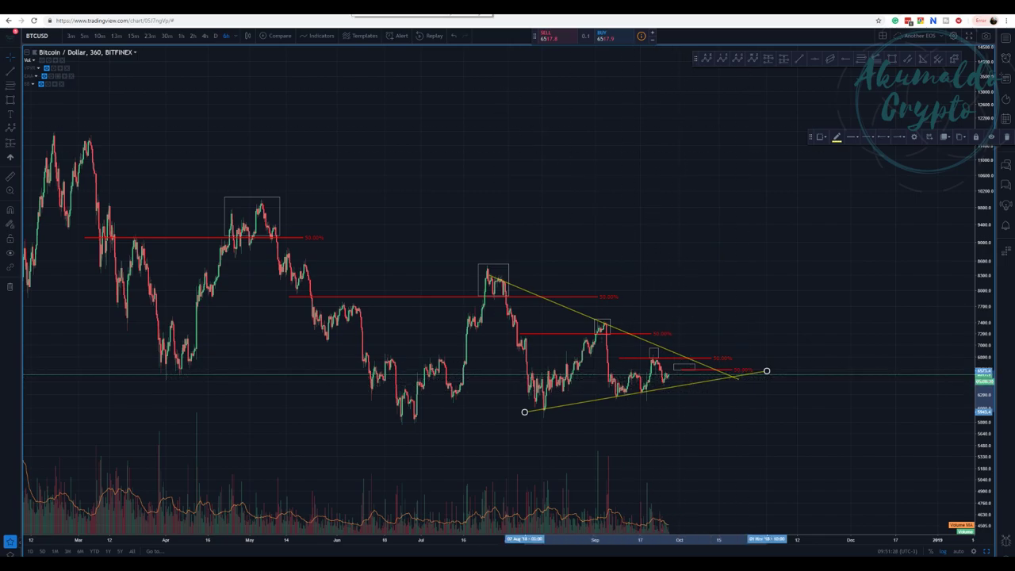
Switch to the 1-hour Bitstamp Bitcoin chart with the detailed wave count
left_click(352, 6)
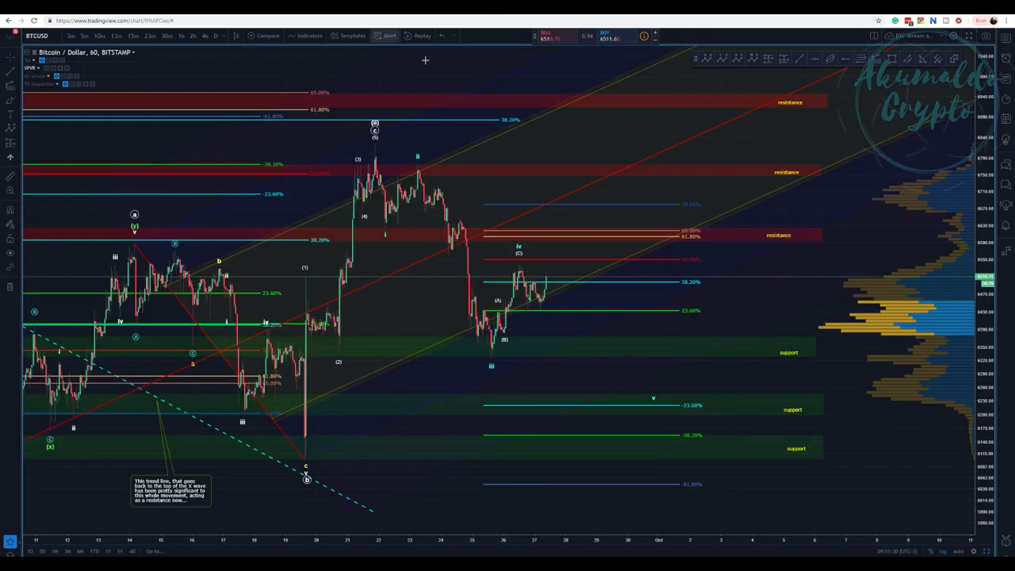
scroll(586, 174, "down", 1)
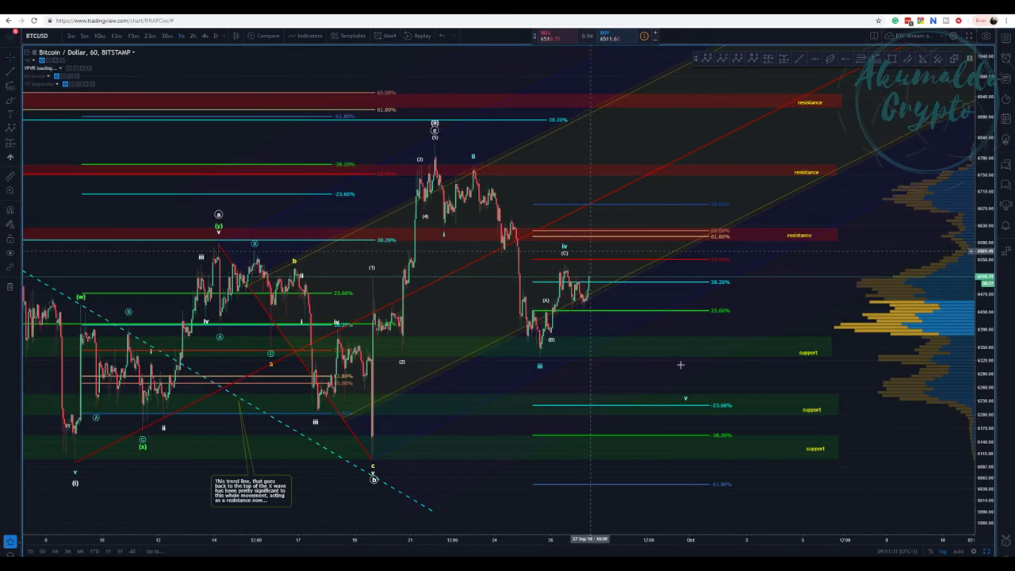
left_click_drag(892, 450, 815, 413)
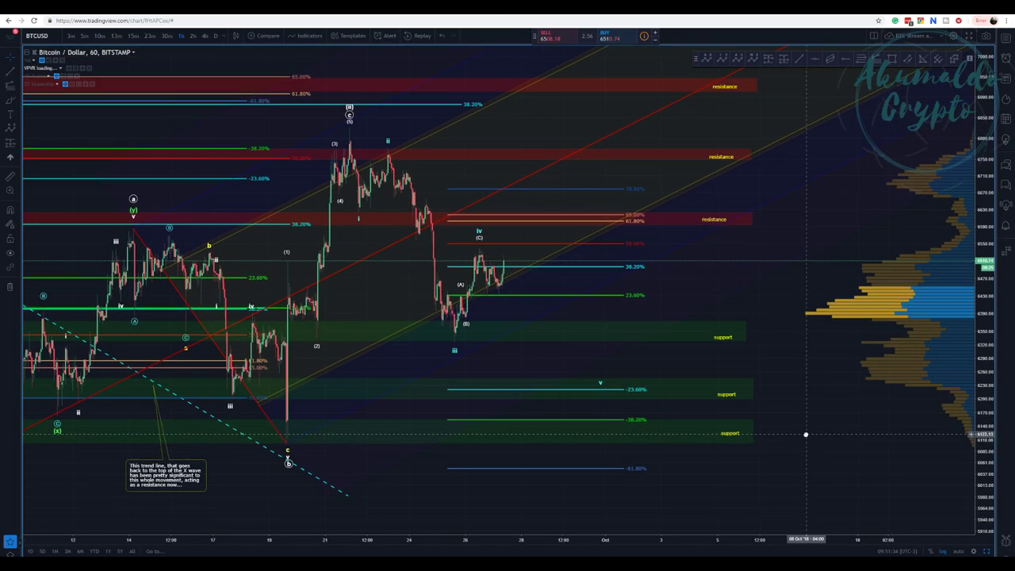
key("ctrl+Tab")
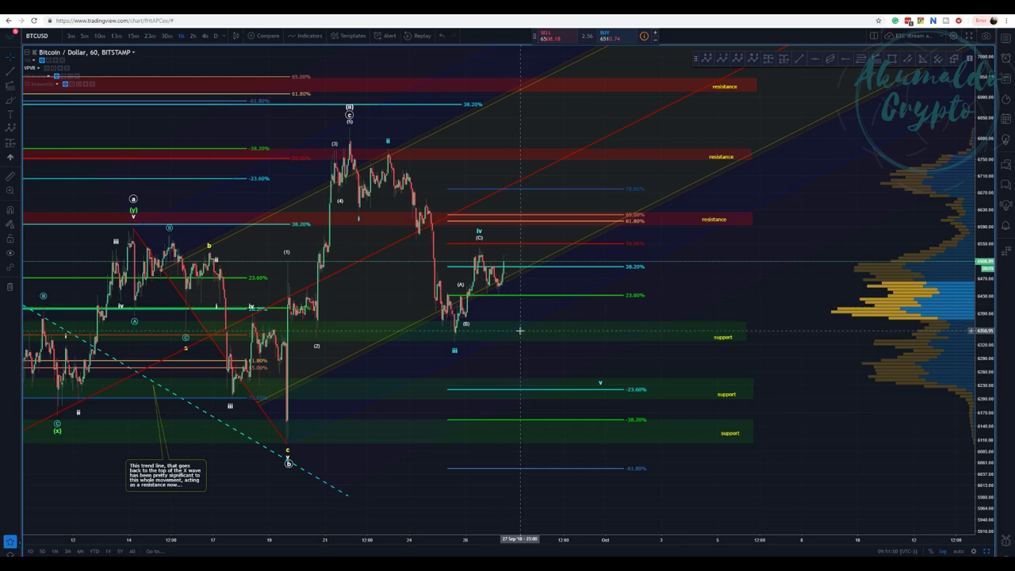
scroll(451, 187, "down", 1)
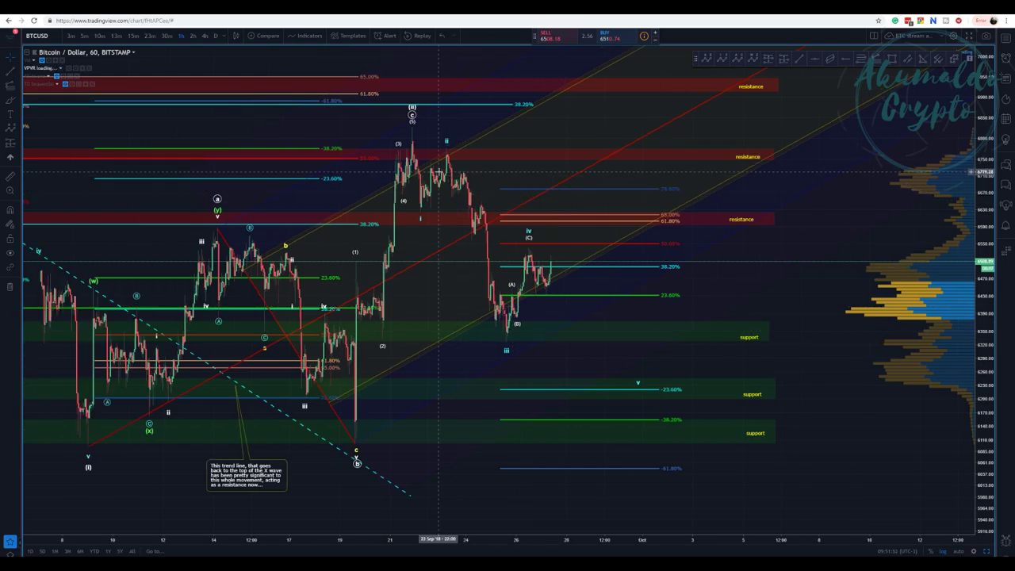
scroll(448, 168, "up", 1)
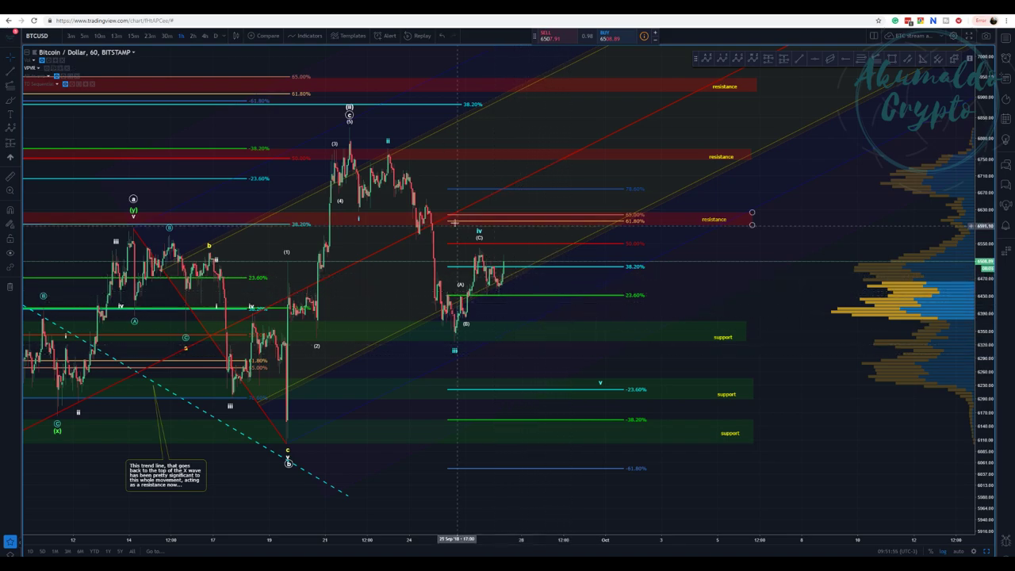
Move the cyan impulse count's wave v point down near the -38.20% extension at about 30 Sep 2018
left_click(596, 383)
left_click(590, 380)
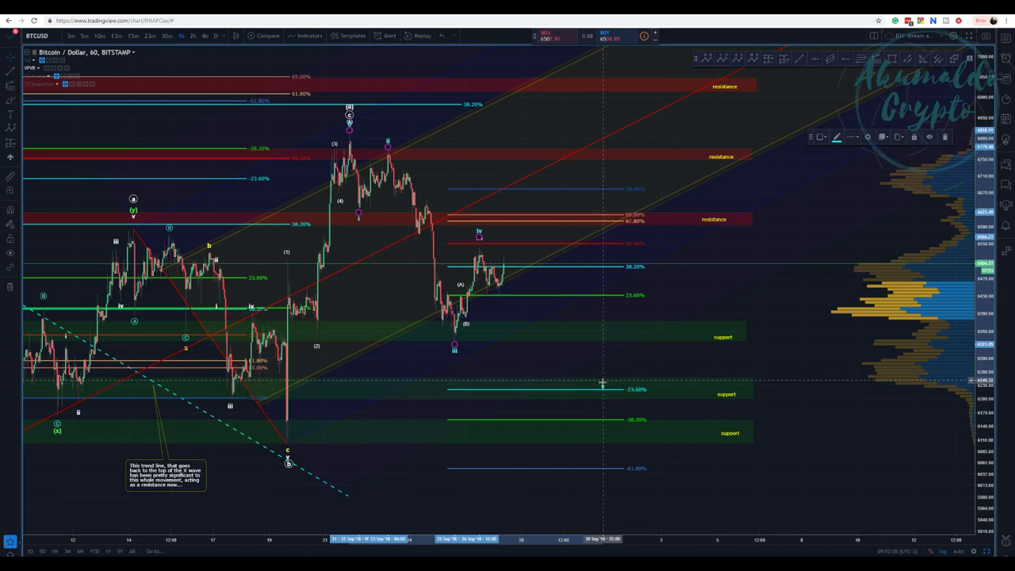
left_click_drag(596, 387, 601, 415)
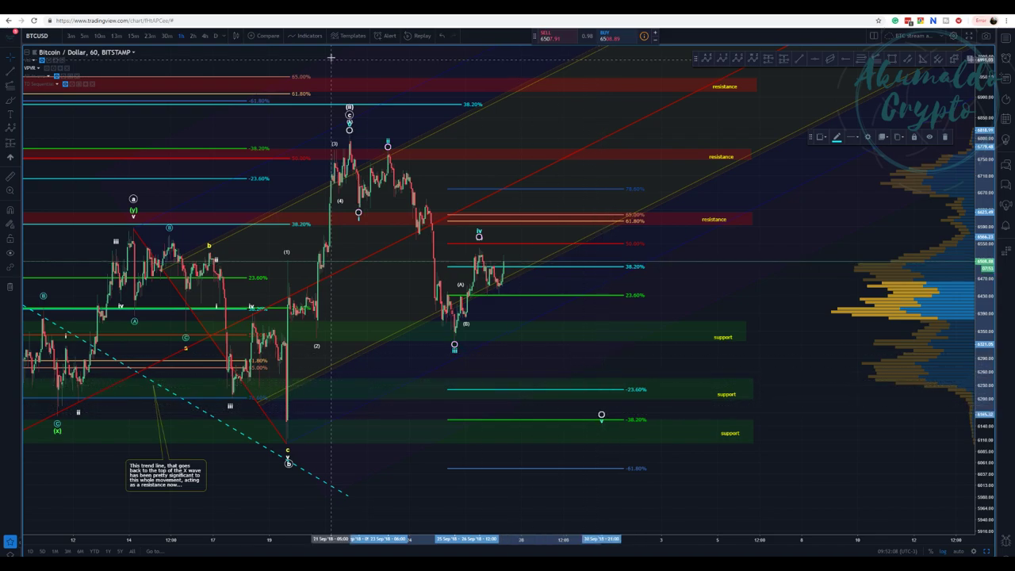
Draw a zigzag path from the 22 Sep high to the -61.80% extension, up to the 23.60% level, down to early October and through a small bounce
left_click(954, 59)
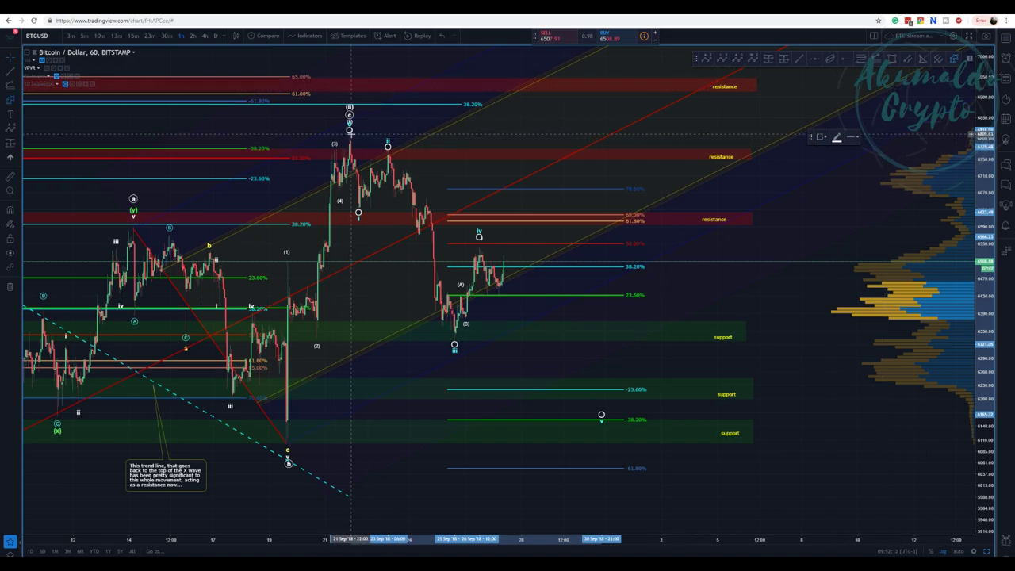
left_click(354, 127)
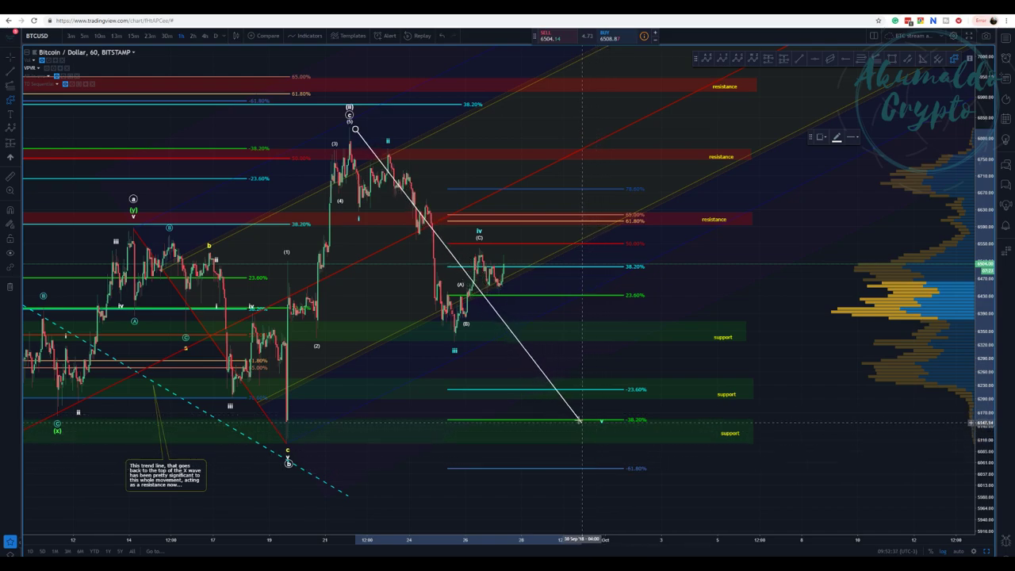
left_click(593, 469)
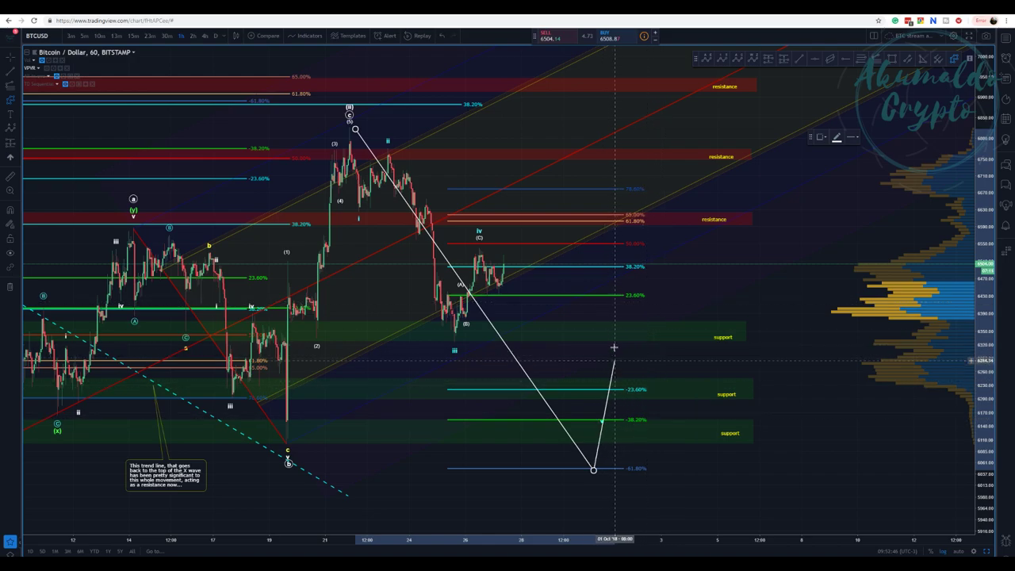
left_click(629, 293)
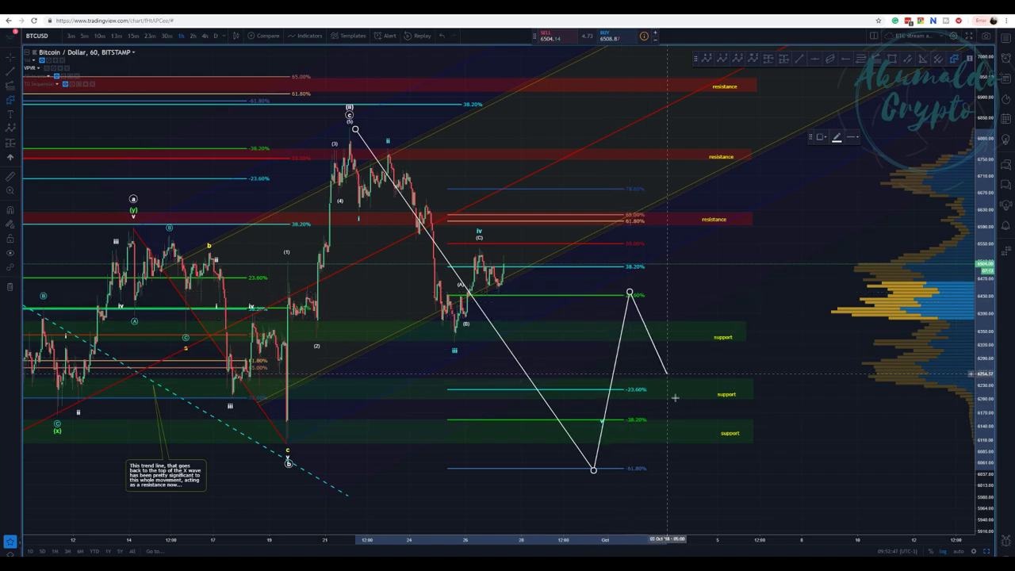
left_click(691, 517)
left_click(711, 471)
double_click(726, 511)
Move the path's last three points to about 5,518 on 5 Oct, about 5,695 on 7 Oct and about 5,490 near 12 Oct
left_click_drag(762, 432, 719, 219)
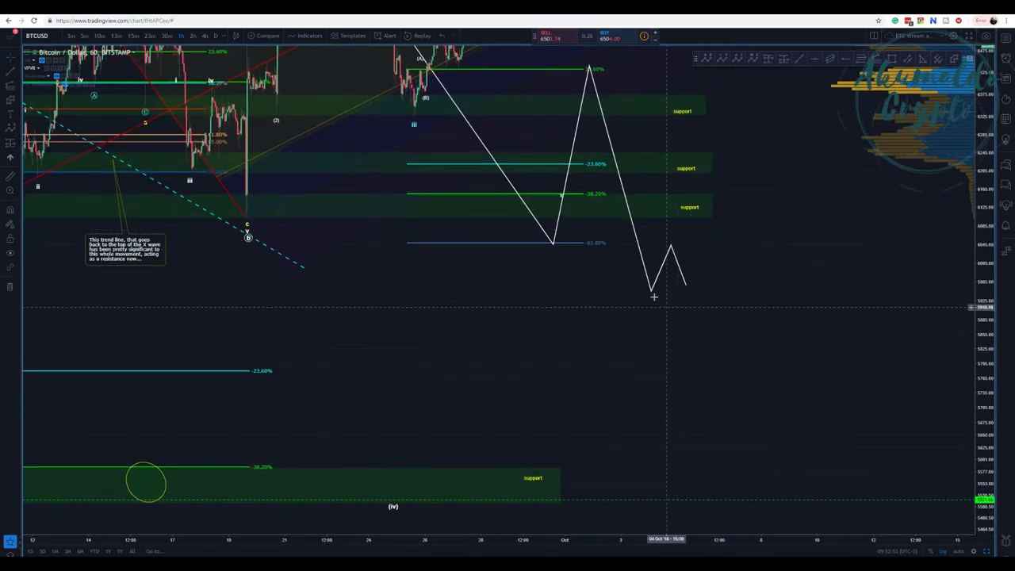
left_click_drag(651, 292, 679, 499)
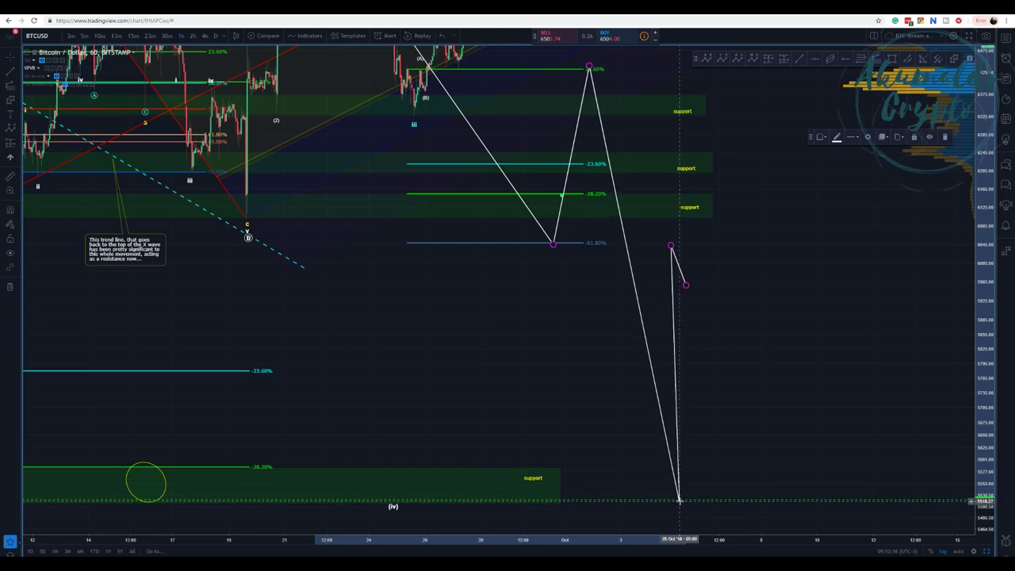
left_click_drag(671, 246, 750, 411)
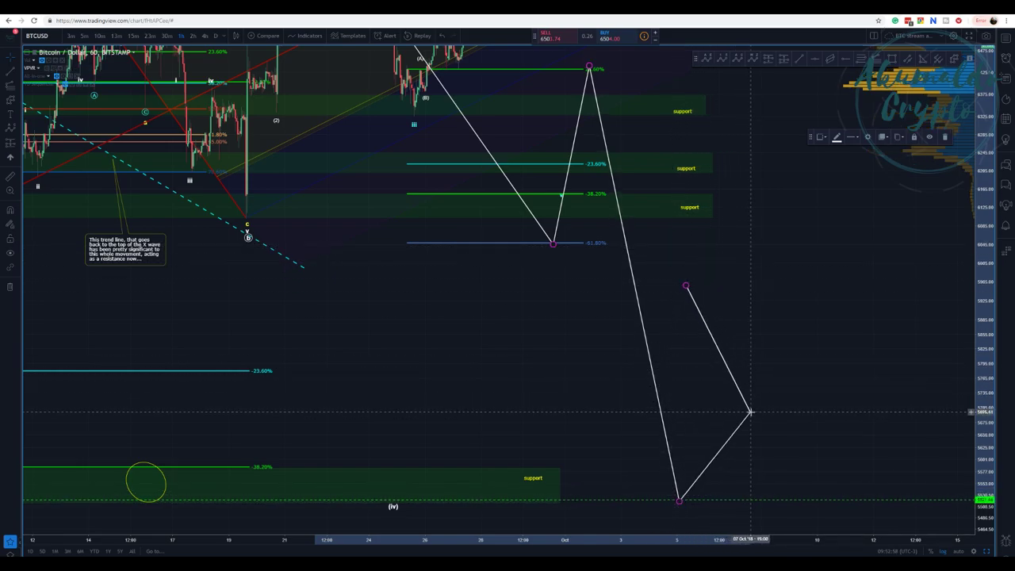
left_click_drag(686, 286, 875, 516)
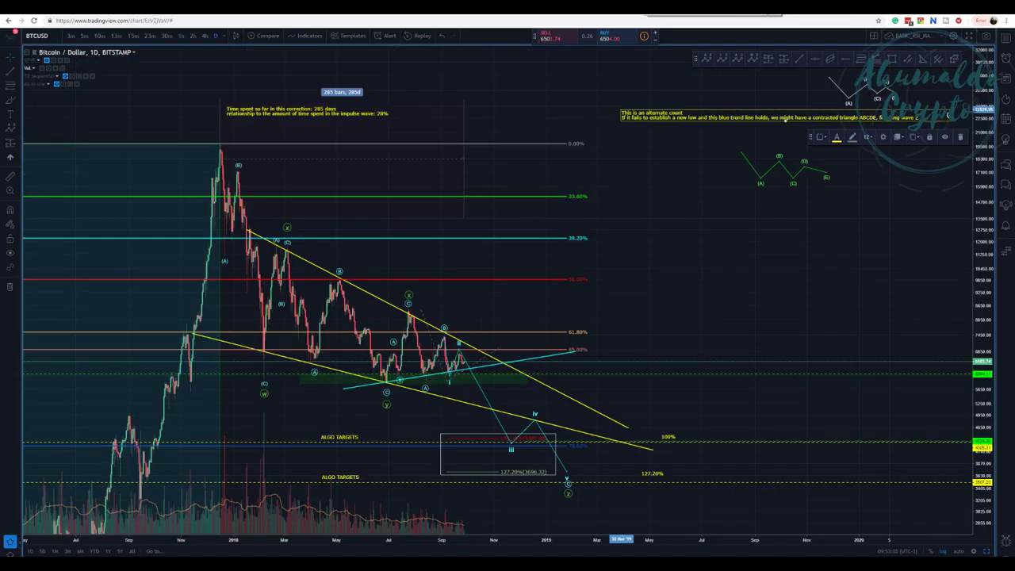
Return from wave ii on the daily chart to the 1-hour chart and align the white path's start with the wave (5) high
left_click(458, 350)
key("ctrl+Tab")
left_click_drag(769, 278, 757, 452)
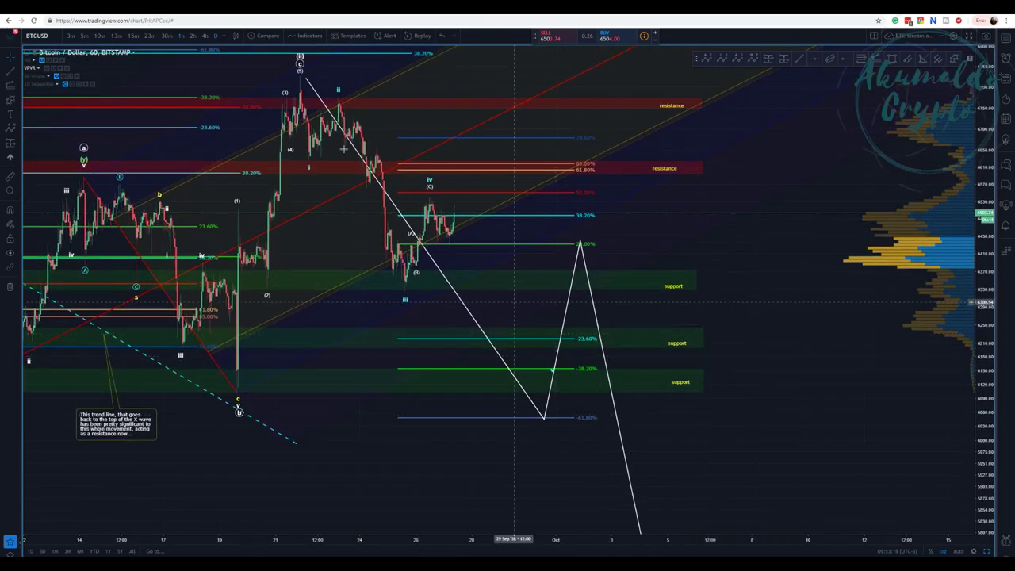
left_click(305, 79)
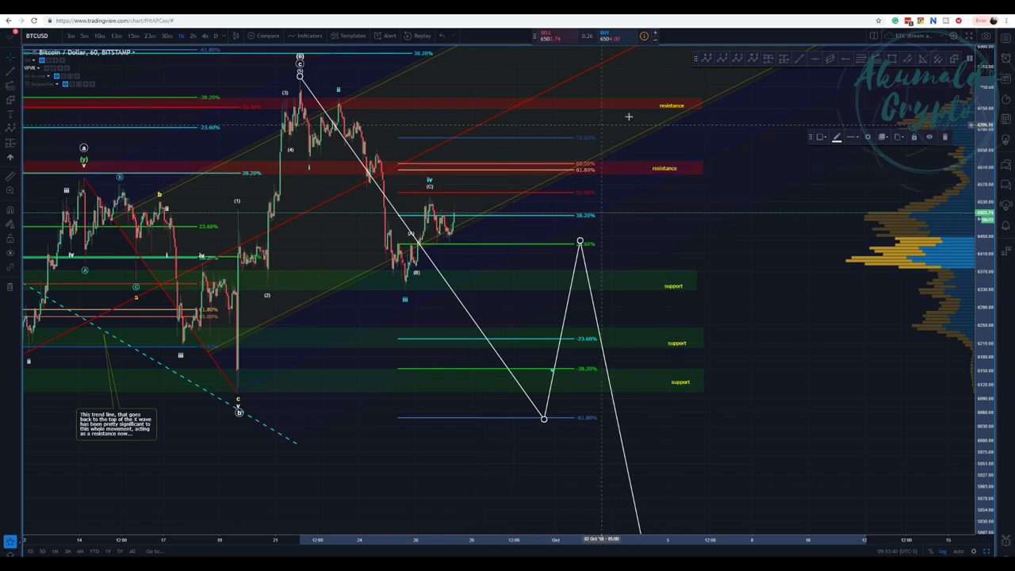
Move the cyan count's wave v point onto the -61.80% extension at about 6,040 on 30 Sep 2018
left_click_drag(453, 75, 448, 121)
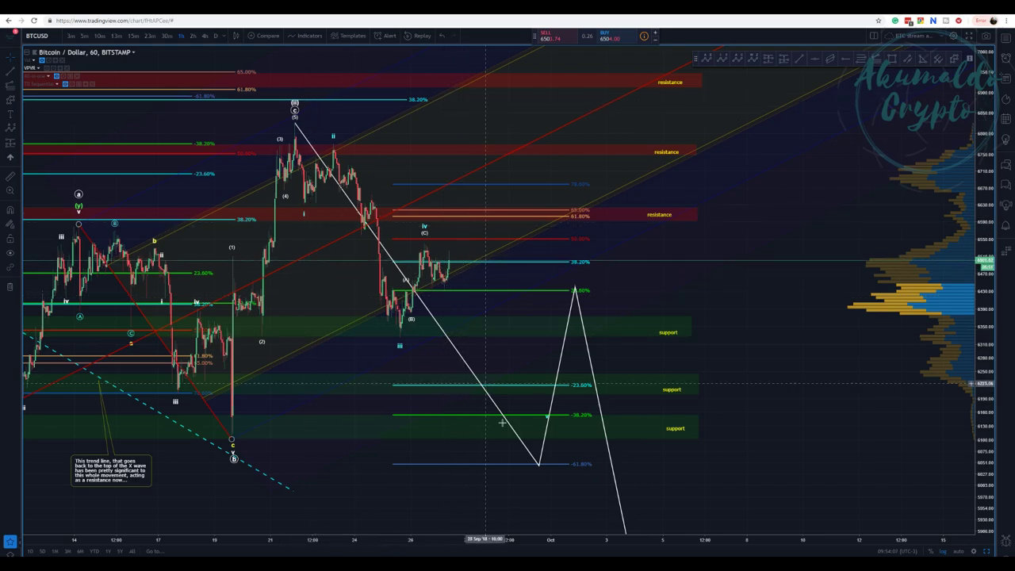
mouse_move(546, 417)
left_mouse_down()
mouse_move(533, 424)
mouse_move(539, 465)
left_mouse_up()
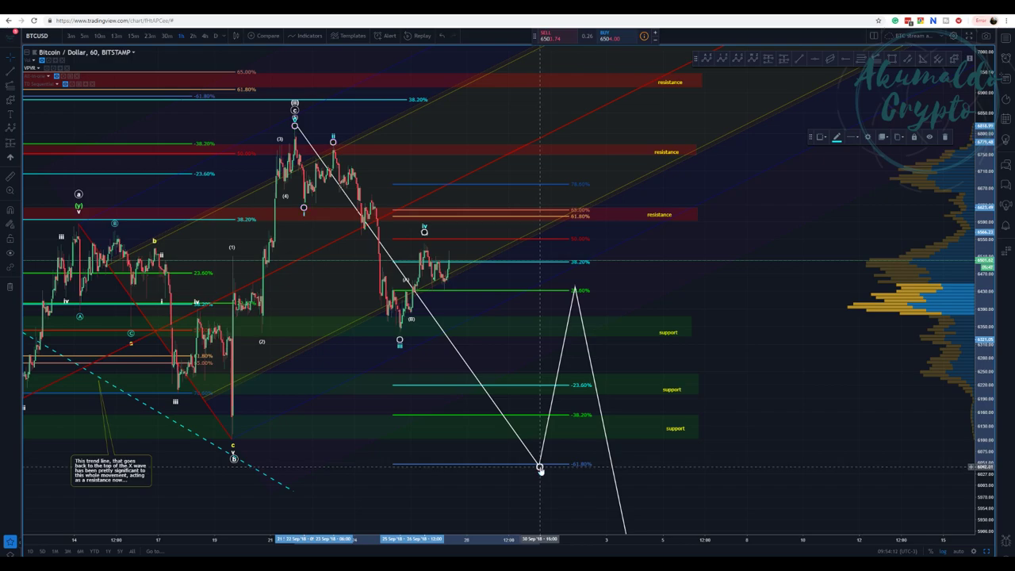